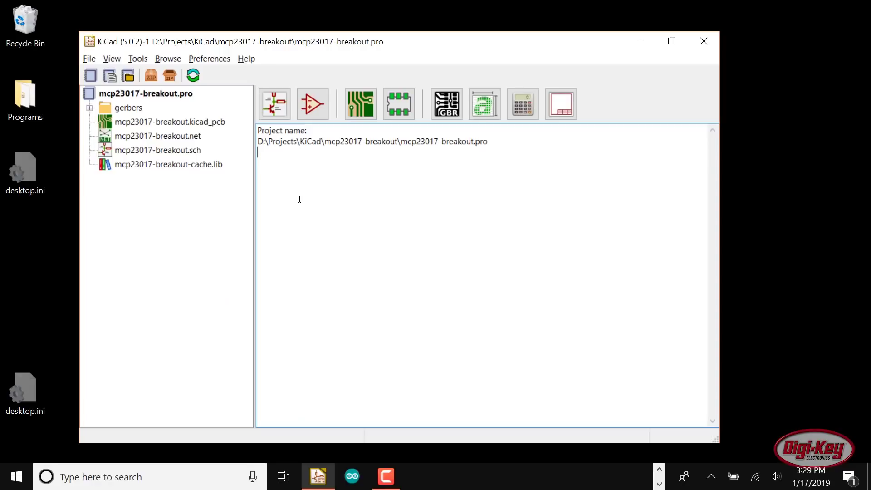
# Create the at24c04c-breakout project in the KiCad folder and open its empty .kicad_pcb board.
pyautogui.click(89, 58)
pyautogui.moveTo(99, 75)
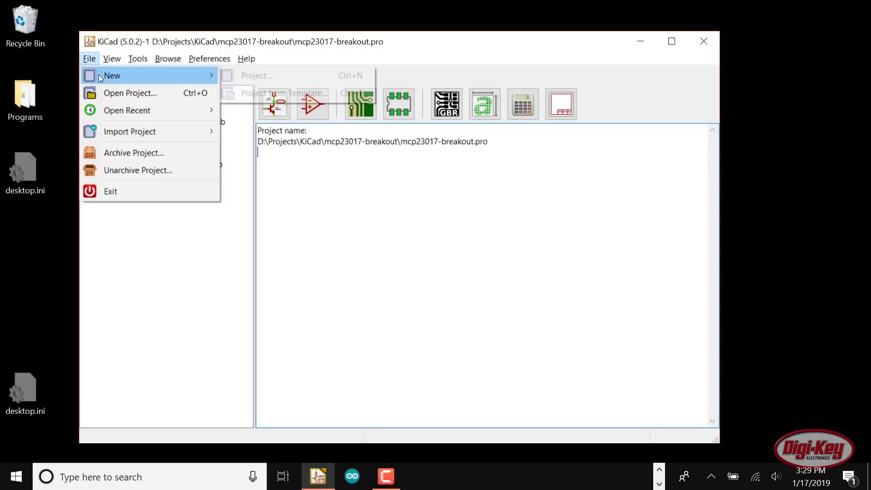
pyautogui.click(244, 75)
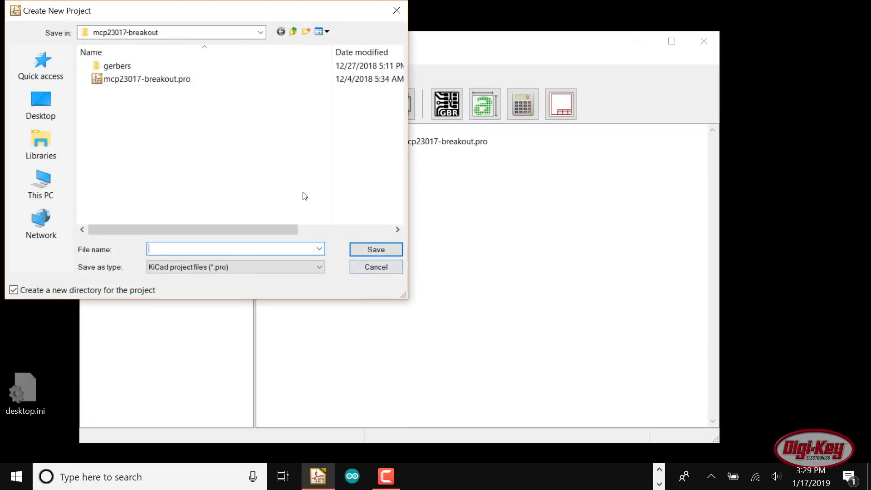
pyautogui.click(294, 32)
pyautogui.write('at')
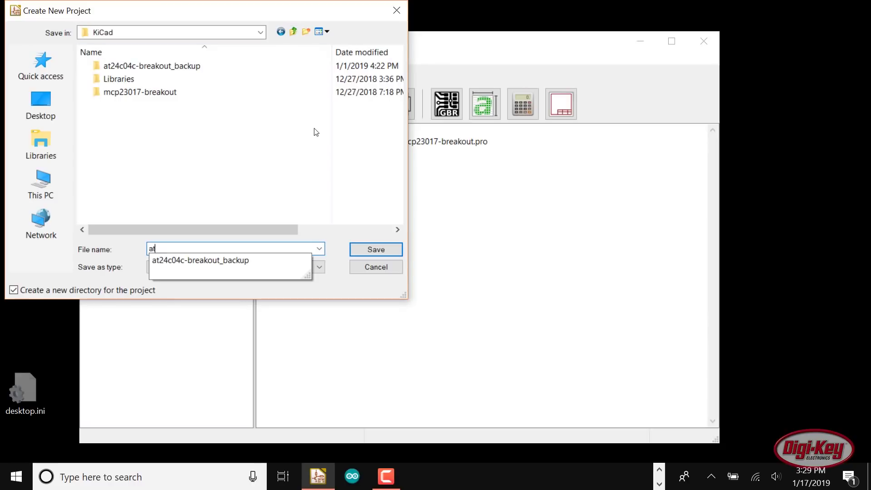
pyautogui.click(380, 252)
pyautogui.doubleClick(204, 108)
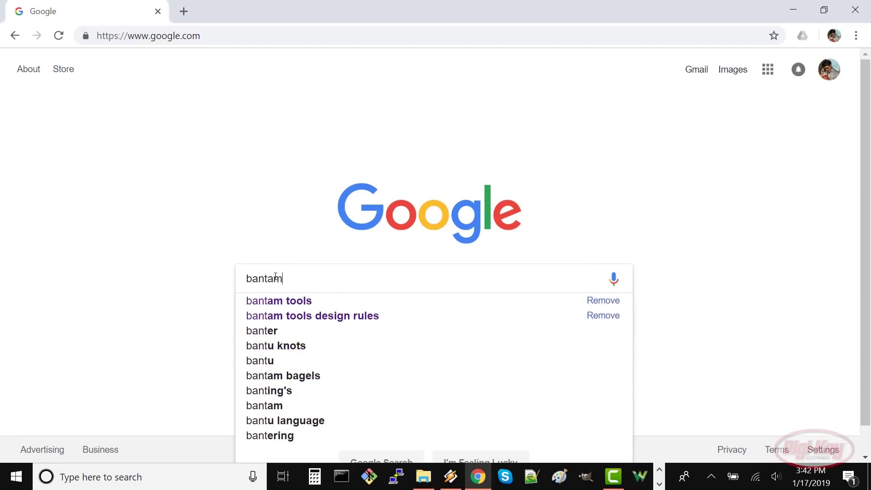
# Search 'bantam tools pcb rules' and read the Design Considerations article's minimum trace widths.
pyautogui.write('pcb rules')
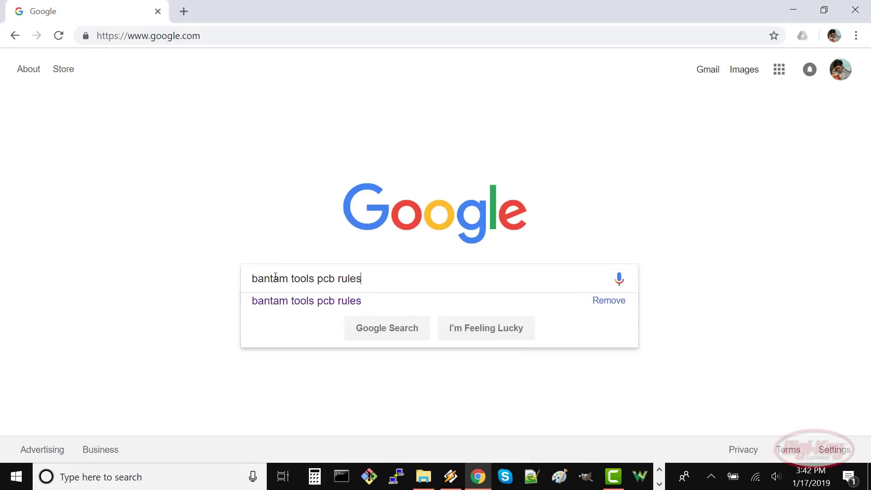
pyautogui.press('Return')
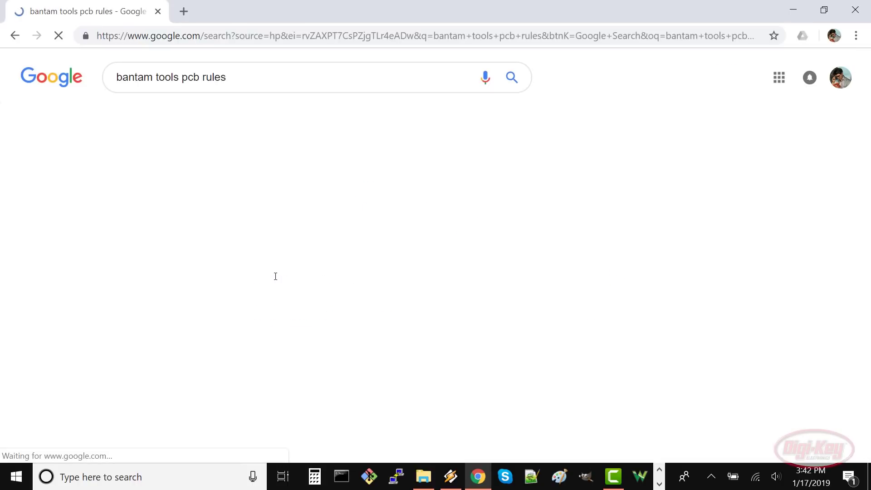
pyautogui.click(222, 176)
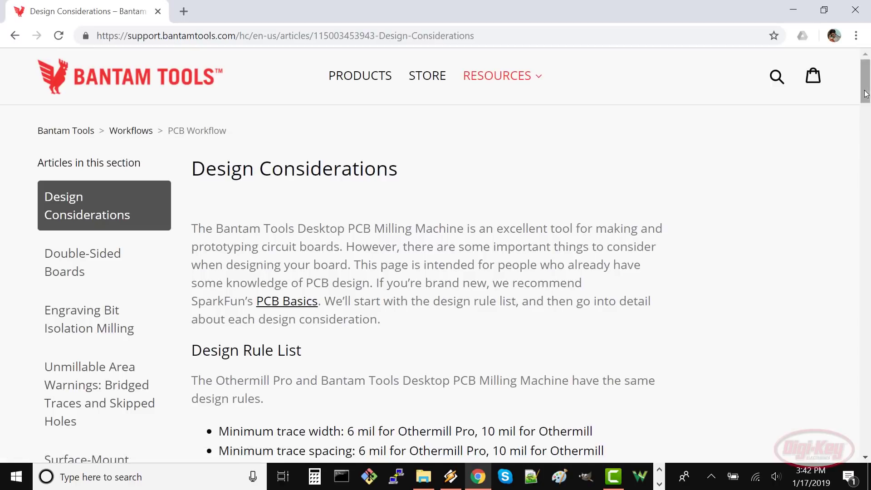
pyautogui.scroll(-5, 728, 182)
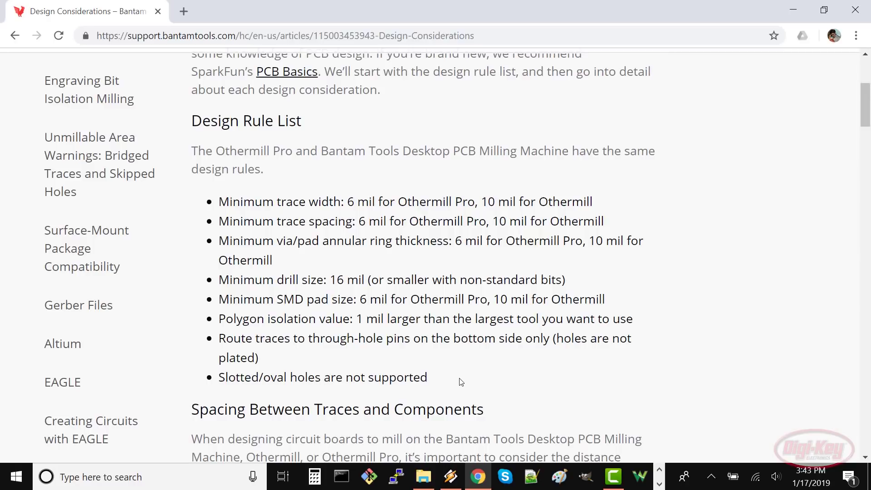
pyautogui.moveTo(402, 202); pyautogui.dragTo(598, 199)
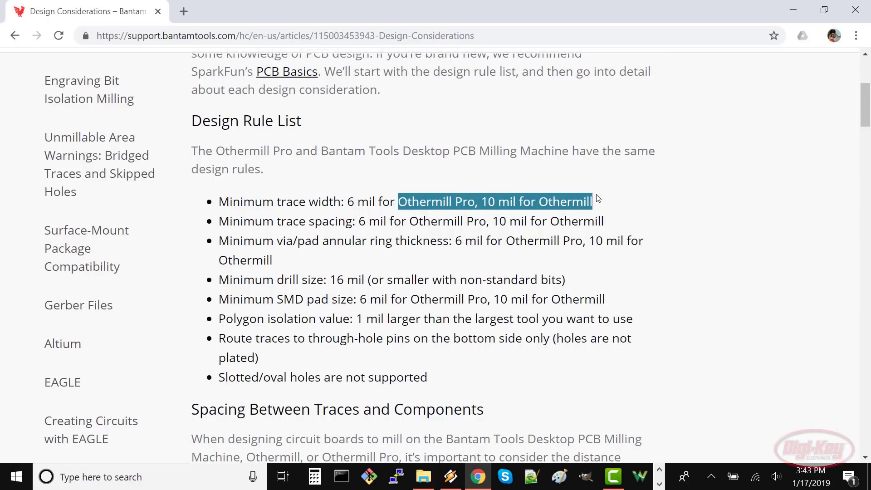
pyautogui.click(656, 268)
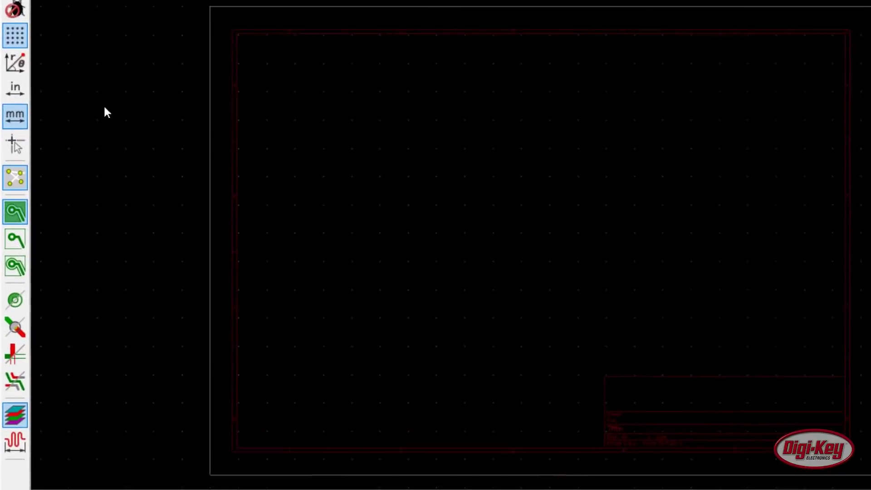
# Switch to inches and set global minimums: track 0.006, via diameter 0.028, via drill 0.016.
pyautogui.click(15, 88)
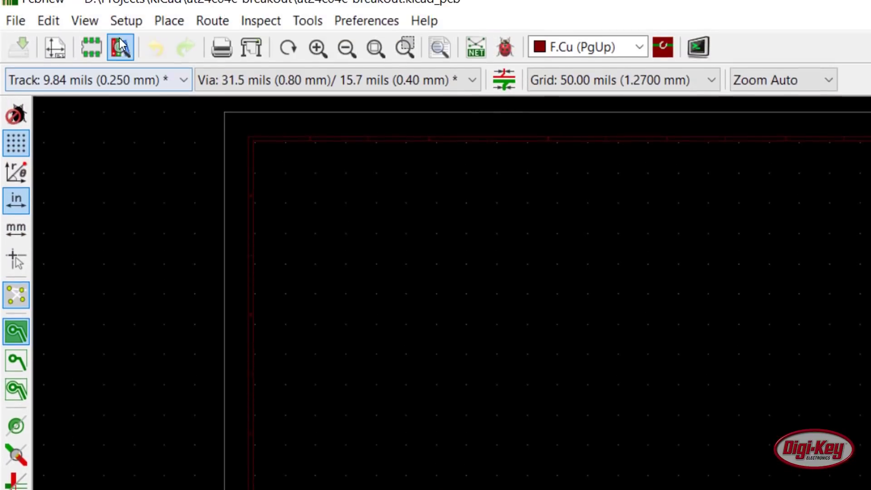
pyautogui.click(127, 35)
pyautogui.click(137, 80)
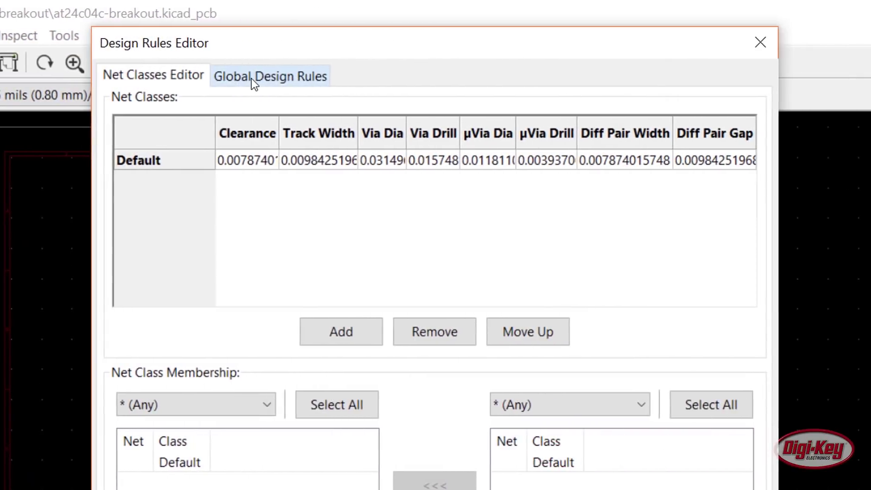
pyautogui.click(514, 76)
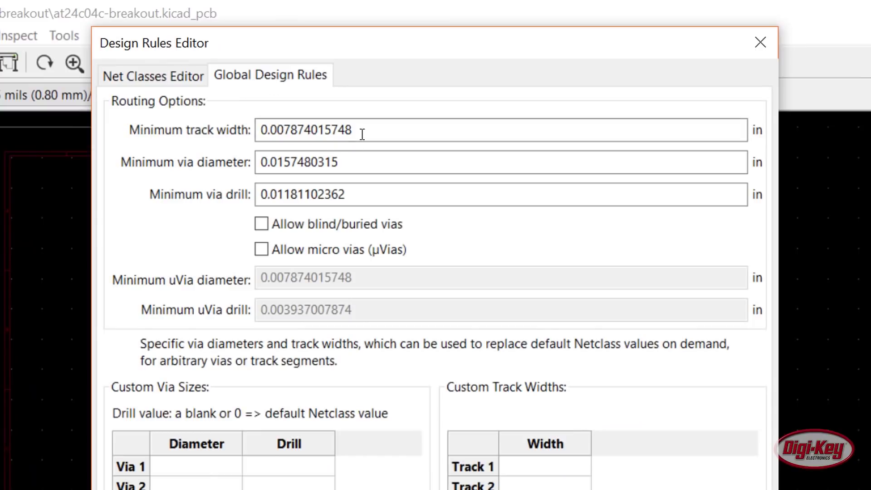
pyautogui.moveTo(362, 131); pyautogui.dragTo(209, 126)
pyautogui.write('0.006')
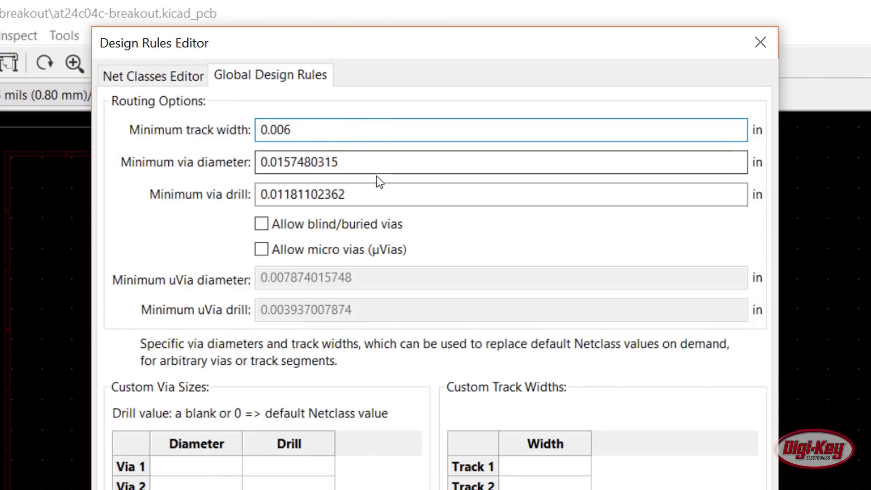
pyautogui.press('Tab')
pyautogui.write('0.')
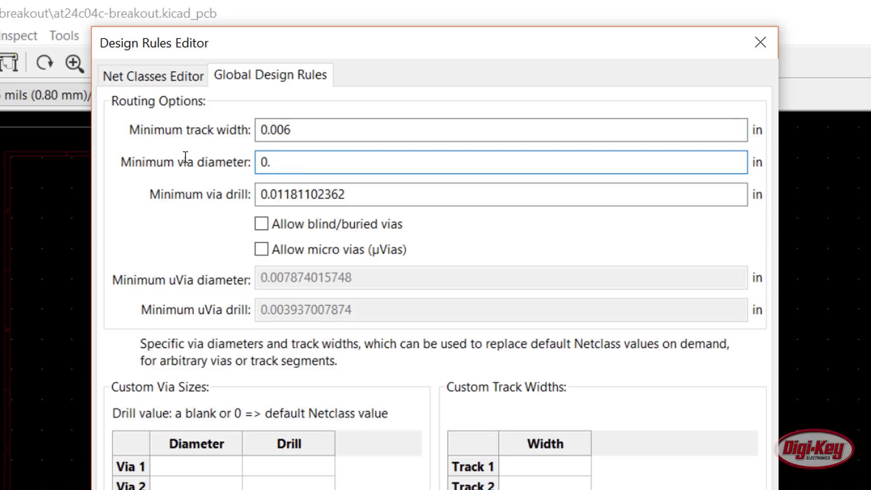
pyautogui.write('028')
pyautogui.press('Tab')
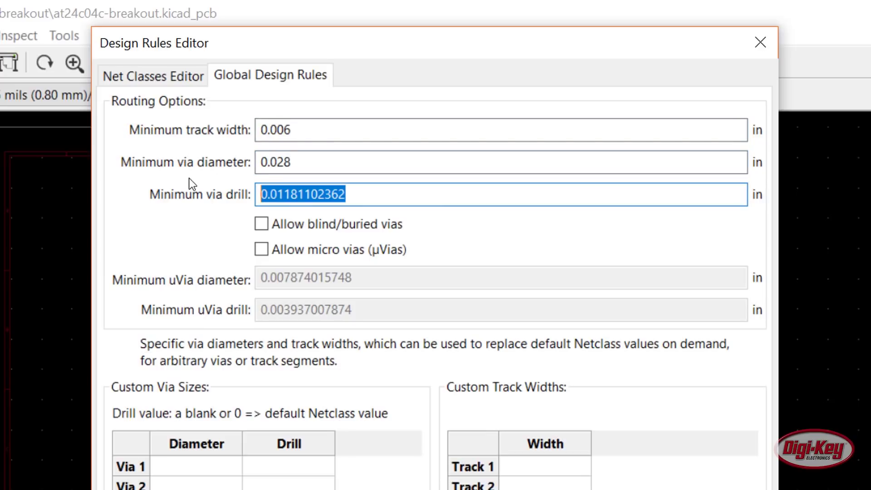
pyautogui.write('0.016')
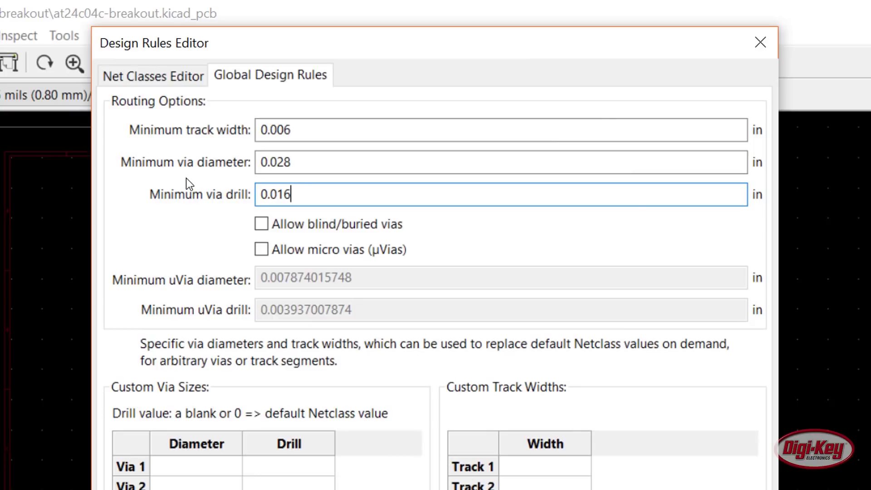
# Give the Default net class 0.01 clearance and track width, 0.036 via diameter and 0.016 via drill.
pyautogui.click(159, 74)
pyautogui.click(247, 154)
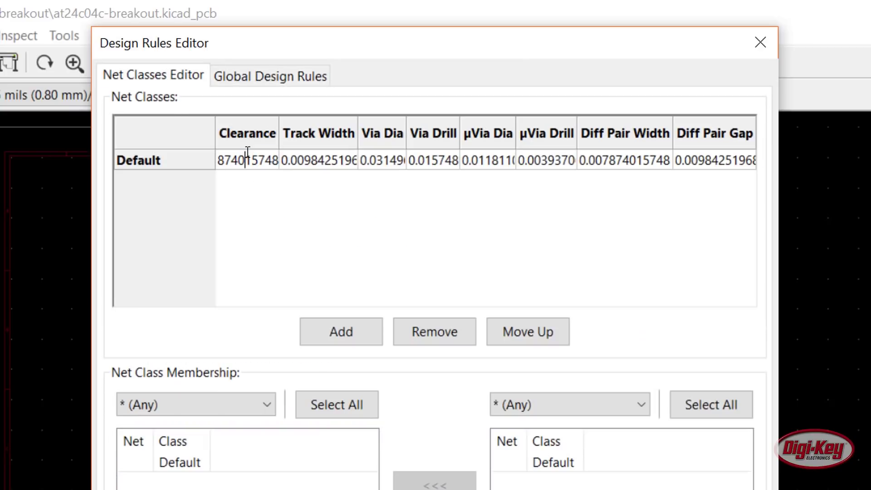
pyautogui.doubleClick(249, 155)
pyautogui.write('0.01')
pyautogui.press('Tab')
pyautogui.write('0.01')
pyautogui.press('Tab')
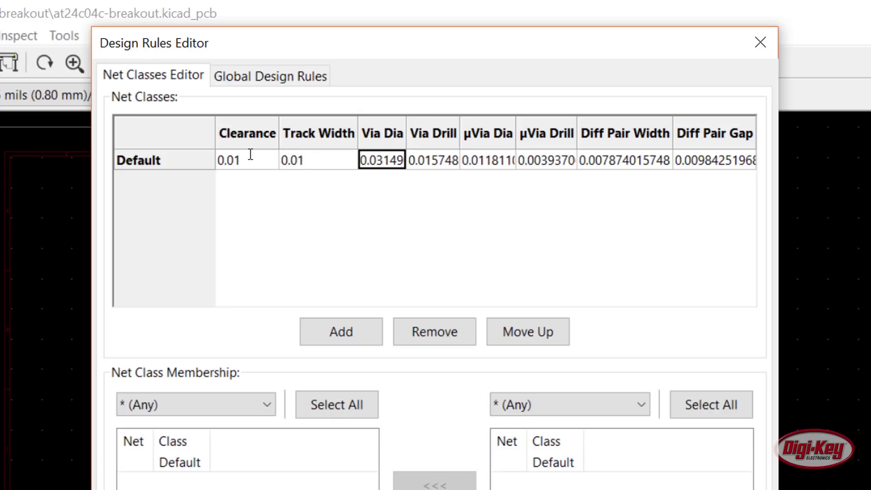
pyautogui.write('0.')
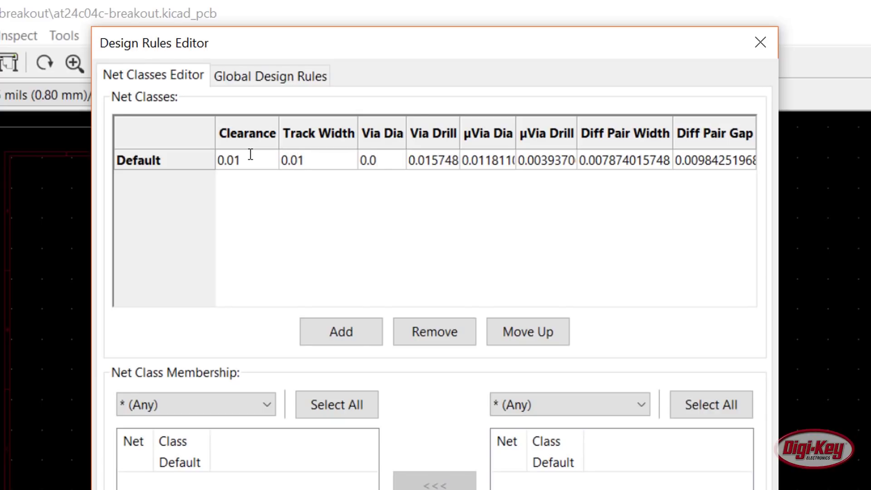
pyautogui.press('Tab')
pyautogui.write('0')
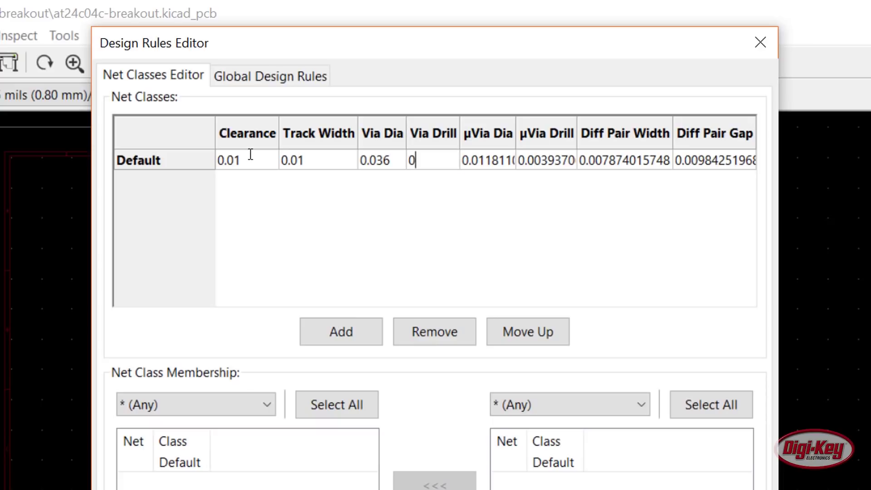
pyautogui.write('.016')
# Set Default microvia diameter 0.036 and drill 0.016, fill the diff pair fields, and apply.
pyautogui.press('Tab')
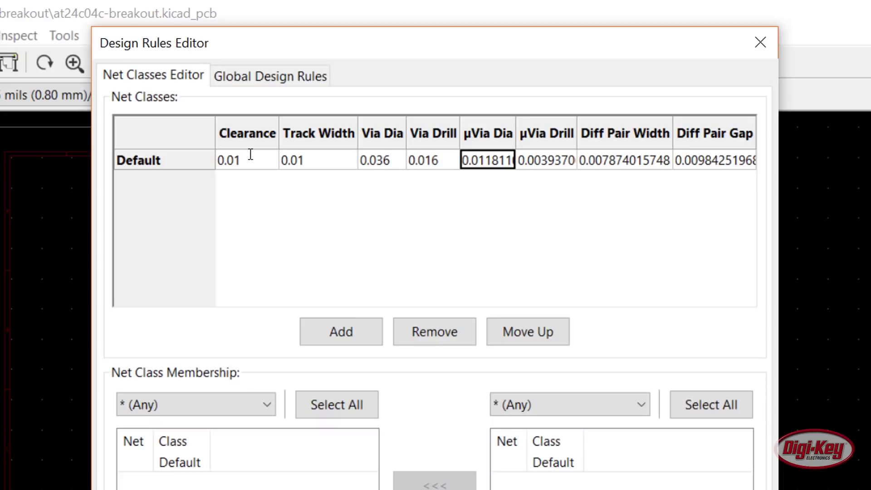
pyautogui.write('0.036')
pyautogui.press('Tab')
pyautogui.write('0.')
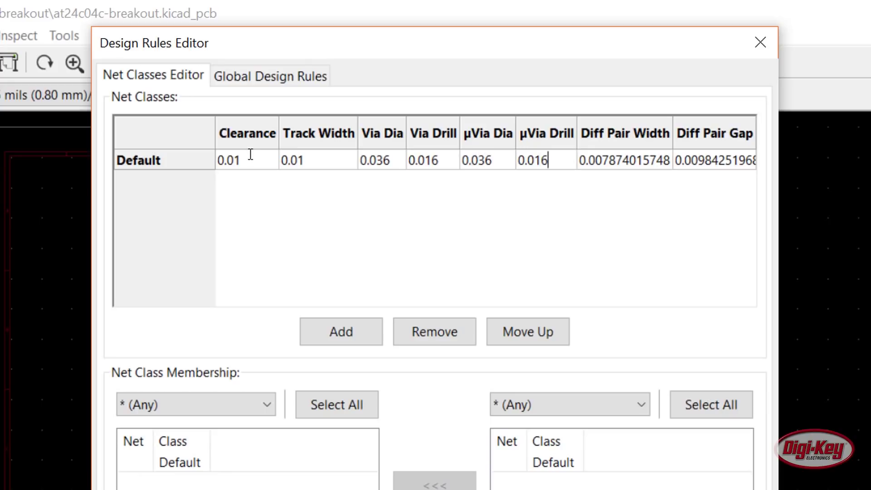
pyautogui.press('Tab')
pyautogui.write('0.')
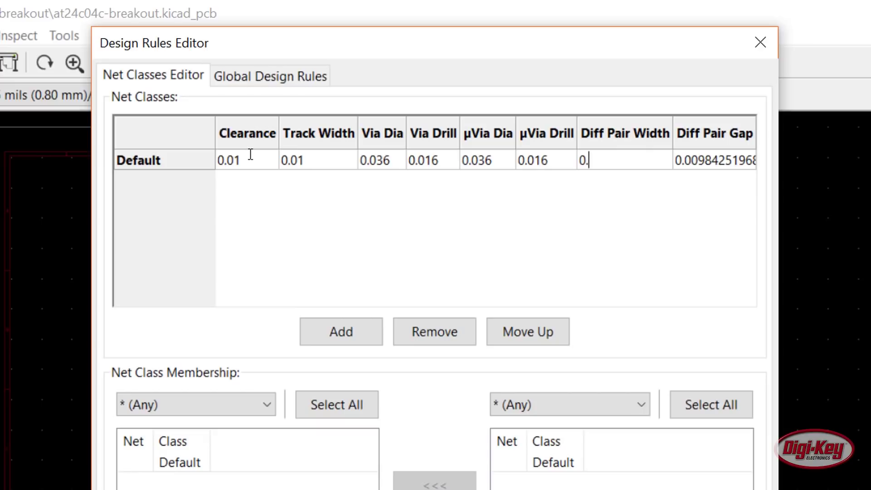
pyautogui.press('Tab')
pyautogui.write('0.')
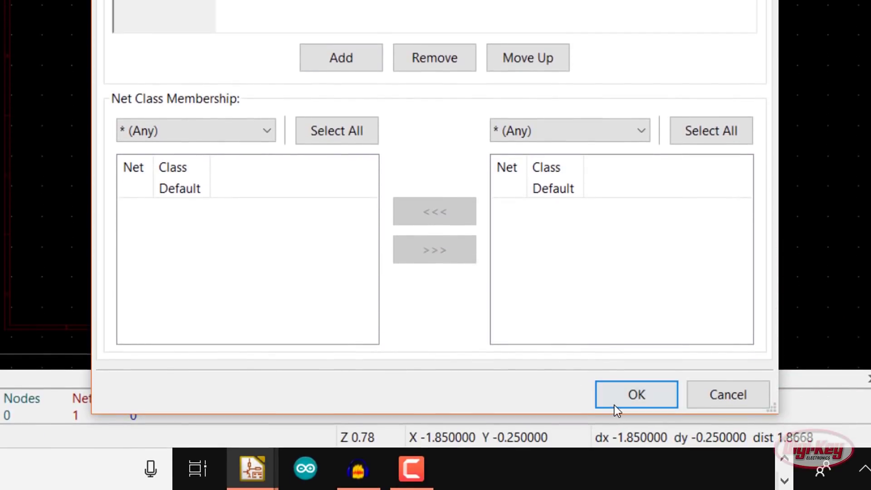
pyautogui.click(614, 404)
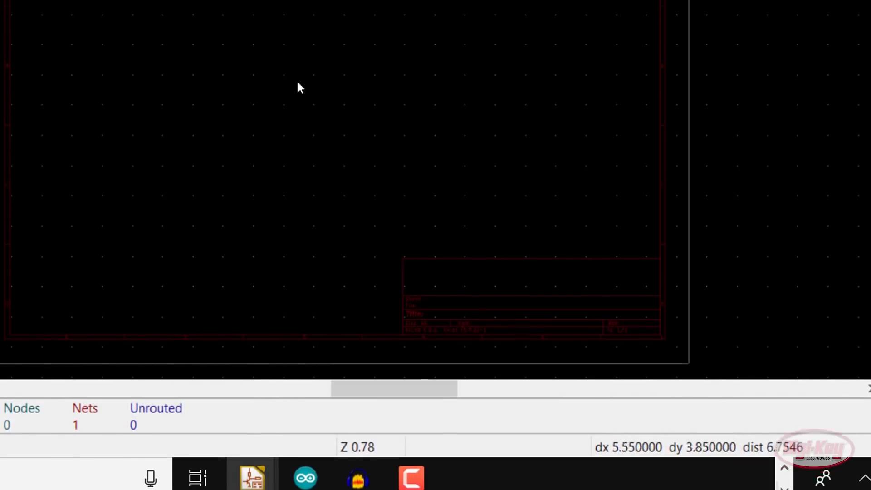
pyautogui.click(362, 96)
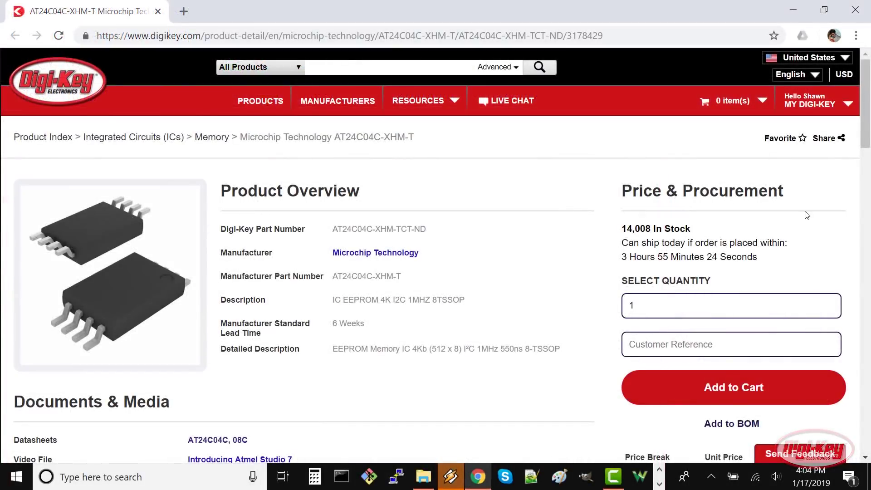
# Select the Package / Case value 8-TSSOP (0.173", 4.40mm Width) on the Digi-Key page.
pyautogui.moveTo(865, 151); pyautogui.dragTo(870, 316)
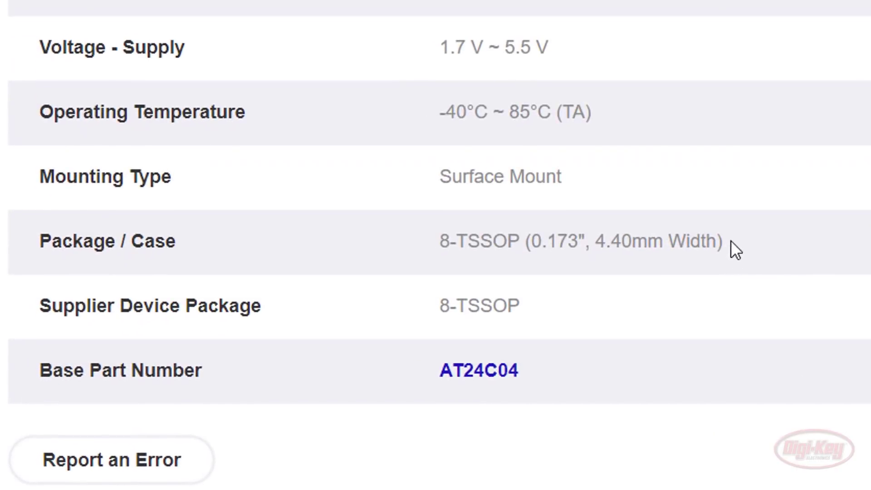
pyautogui.moveTo(328, 333); pyautogui.dragTo(237, 336)
pyautogui.moveTo(520, 252); pyautogui.dragTo(443, 261)
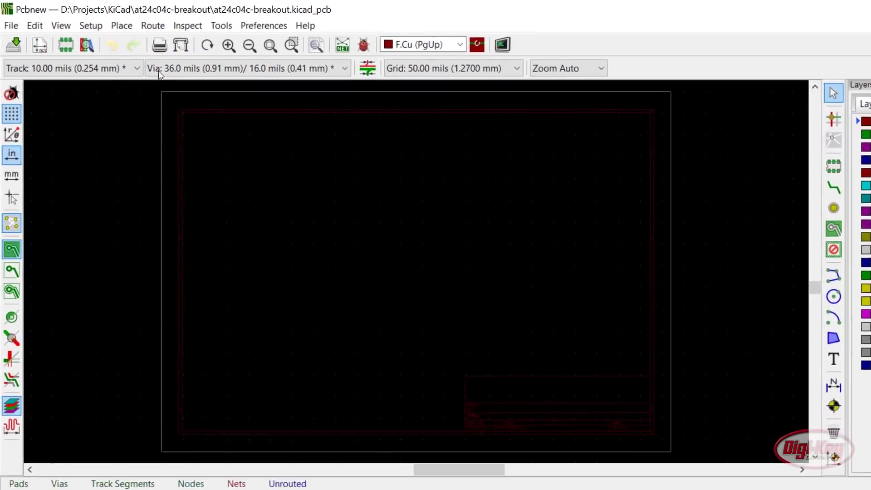
# Start placing a footprint on the board and enlarge the footprint library browser.
pyautogui.click(119, 26)
pyautogui.click(124, 41)
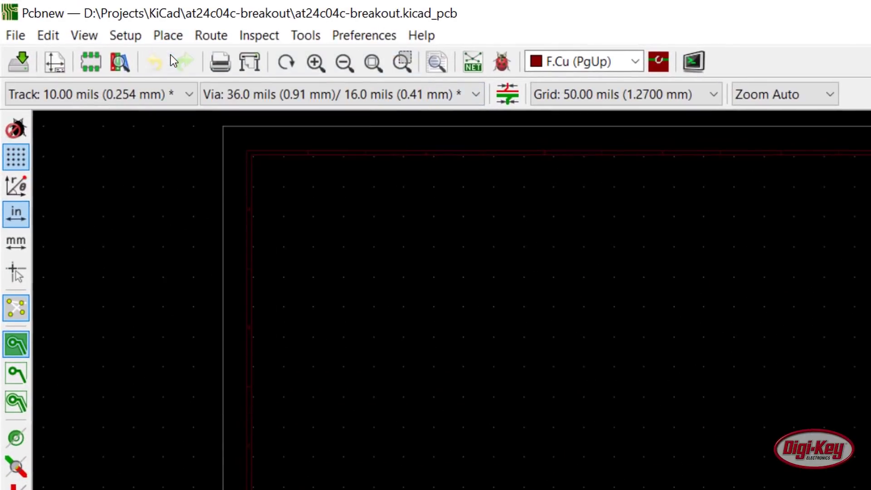
pyautogui.click(589, 355)
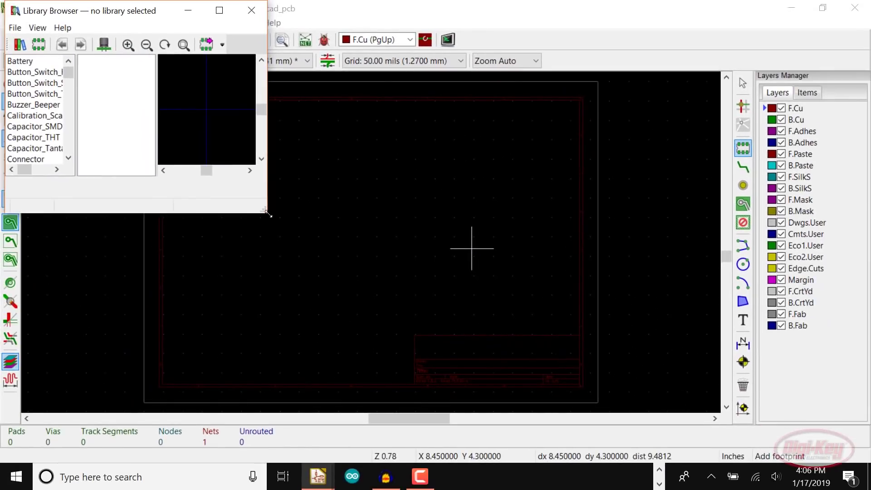
pyautogui.moveTo(268, 213); pyautogui.dragTo(602, 382)
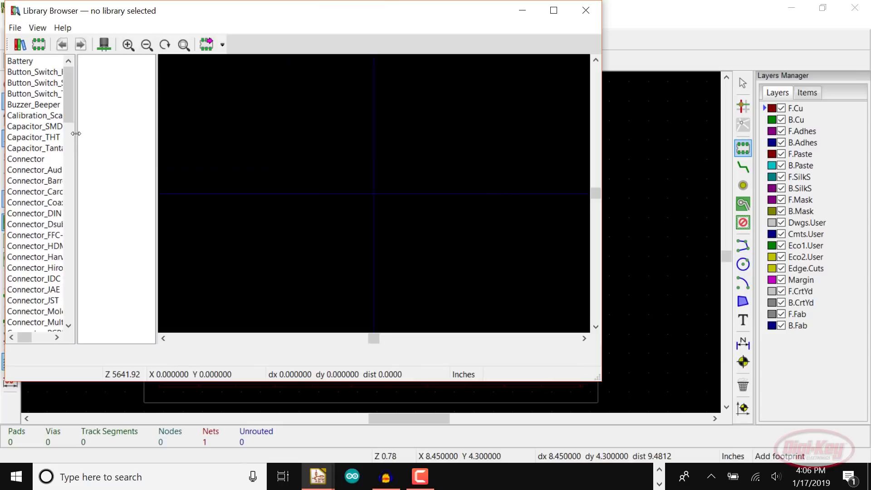
pyautogui.moveTo(76, 133); pyautogui.dragTo(165, 139)
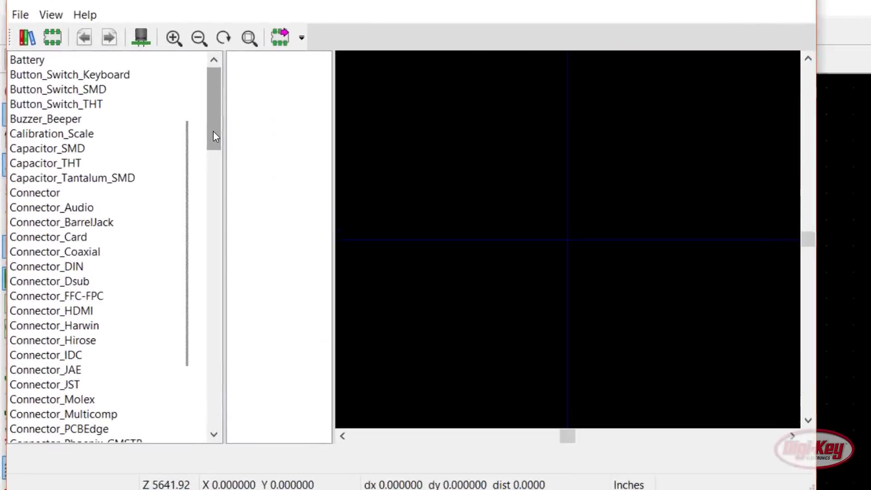
# Pick TSSOP-8_4.4x3mm_P0.65mm from the Package_SO library for placement.
pyautogui.moveTo(159, 116); pyautogui.dragTo(158, 296)
pyautogui.moveTo(229, 401); pyautogui.dragTo(230, 388)
pyautogui.click(53, 101)
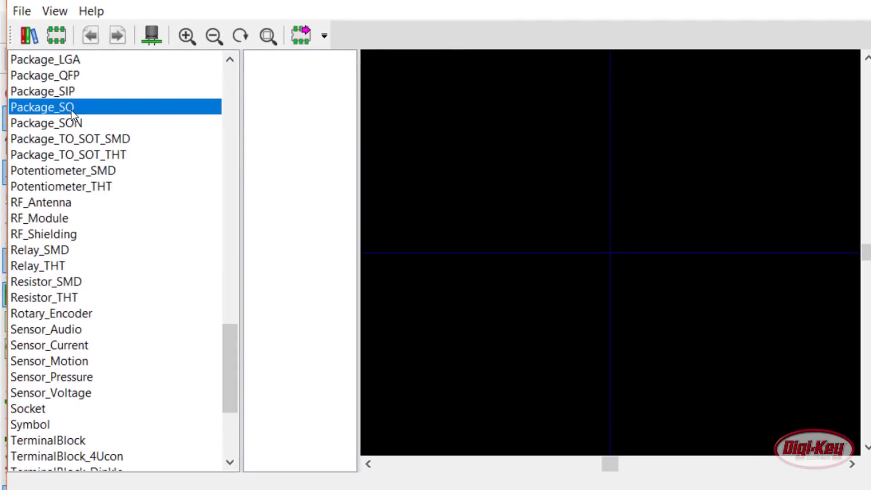
pyautogui.moveTo(359, 177); pyautogui.dragTo(460, 388)
pyautogui.click(457, 162)
pyautogui.click(393, 377)
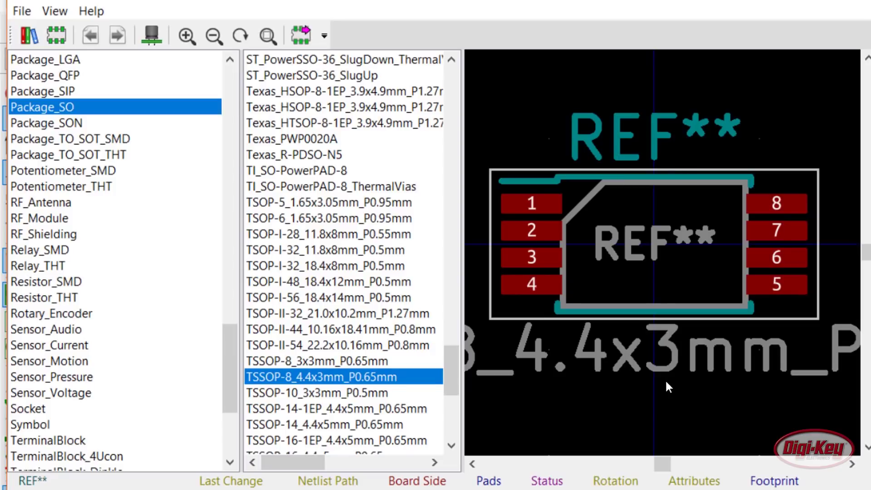
pyautogui.doubleClick(363, 375)
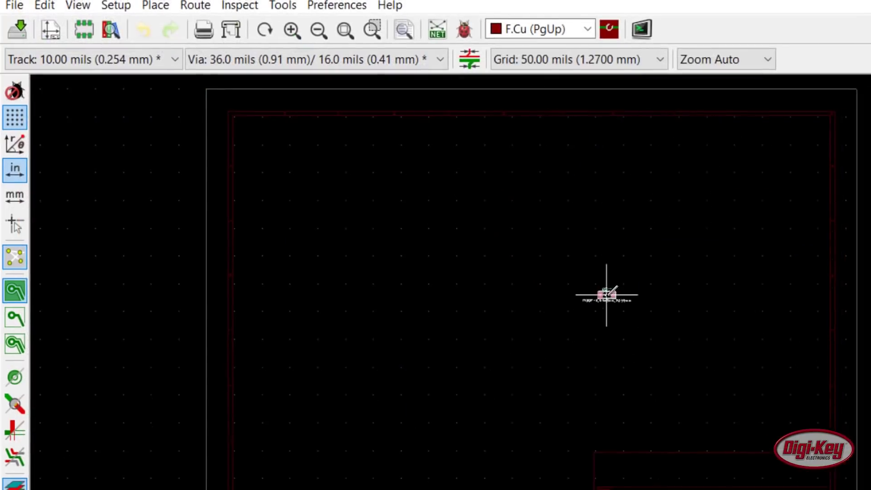
pyautogui.scroll(4, 527, 324)
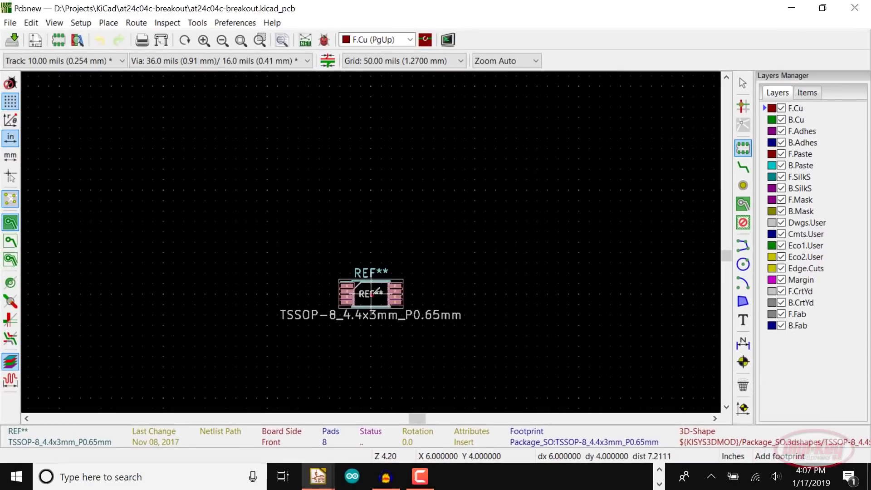
# Fix the TSSOP-8 on the board and start placing another footprint from the library browser.
pyautogui.click(338, 172)
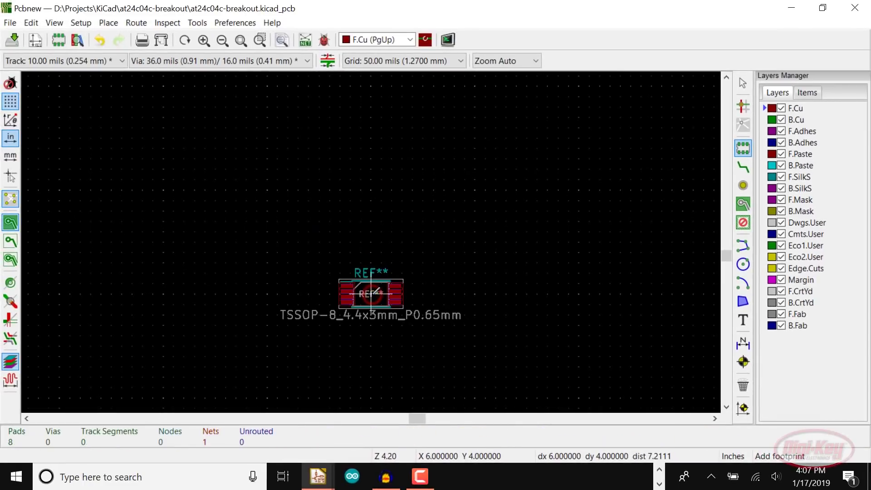
pyautogui.click(108, 22)
pyautogui.click(108, 22)
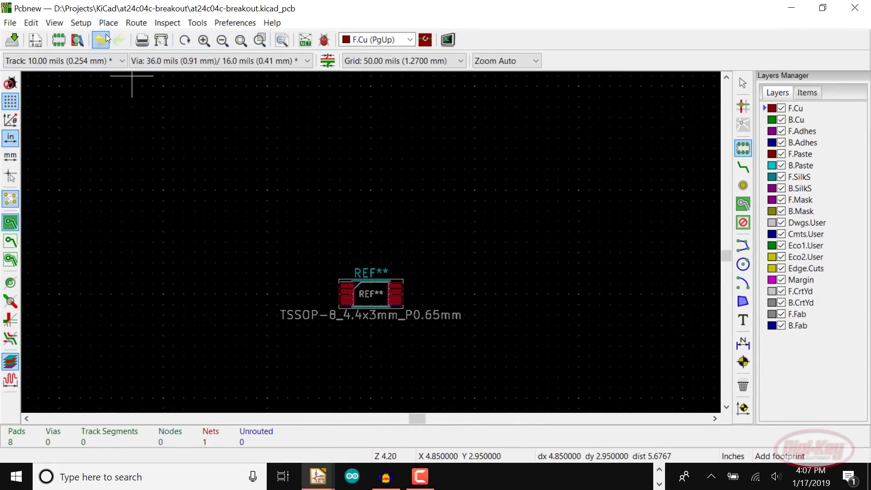
pyautogui.click(269, 200)
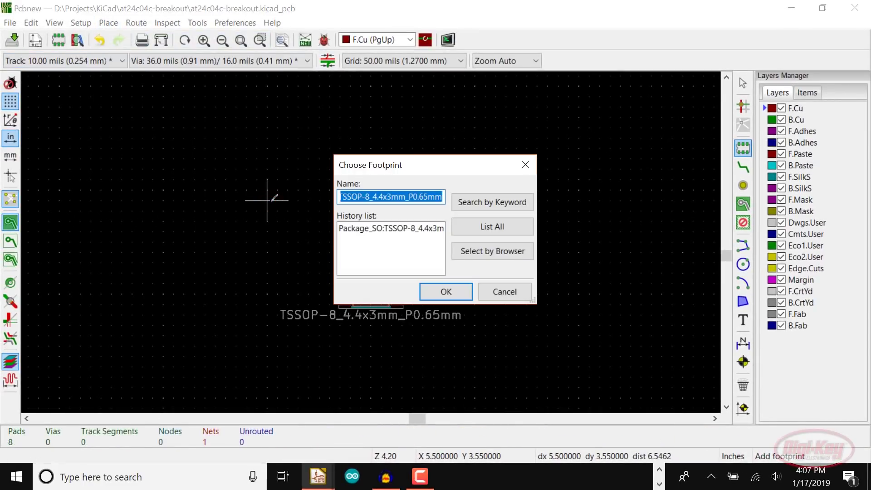
pyautogui.click(492, 251)
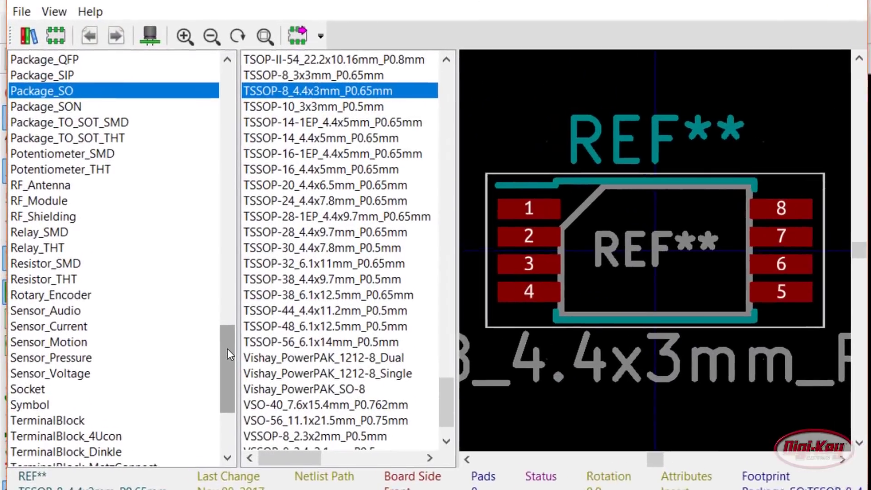
# Choose PinHeader_1x04_P2.54mm_Vertical from the Connector_PinHeader_2.54mm library.
pyautogui.moveTo(155, 258); pyautogui.dragTo(161, 116)
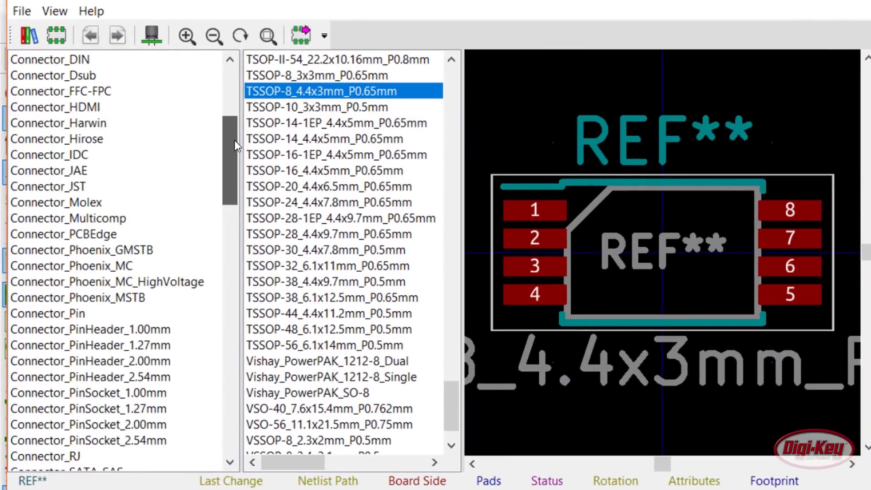
pyautogui.click(152, 381)
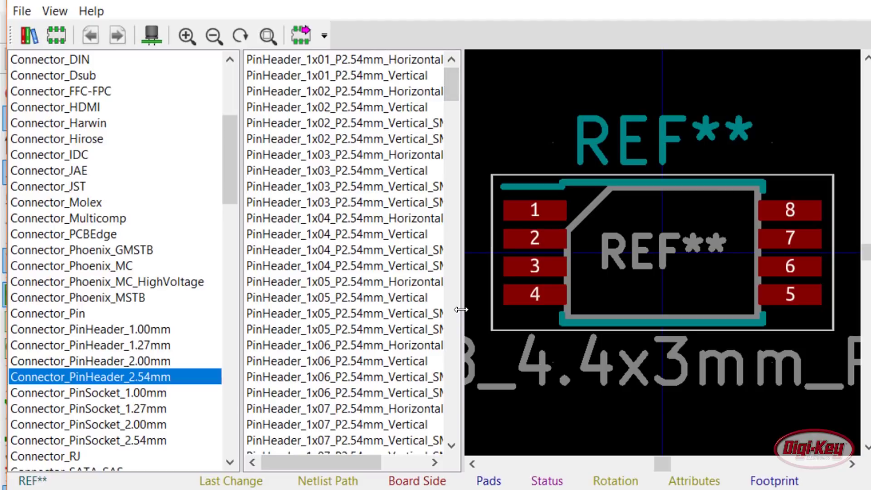
pyautogui.moveTo(508, 308); pyautogui.dragTo(535, 308)
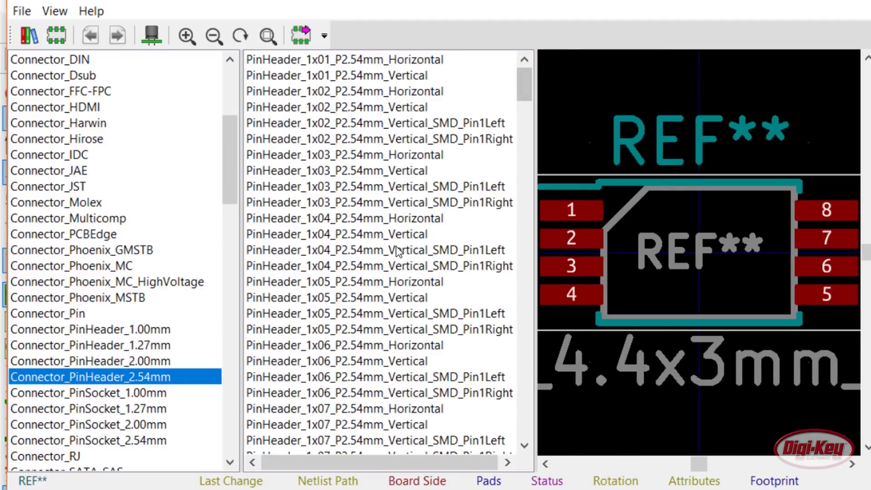
pyautogui.click(389, 234)
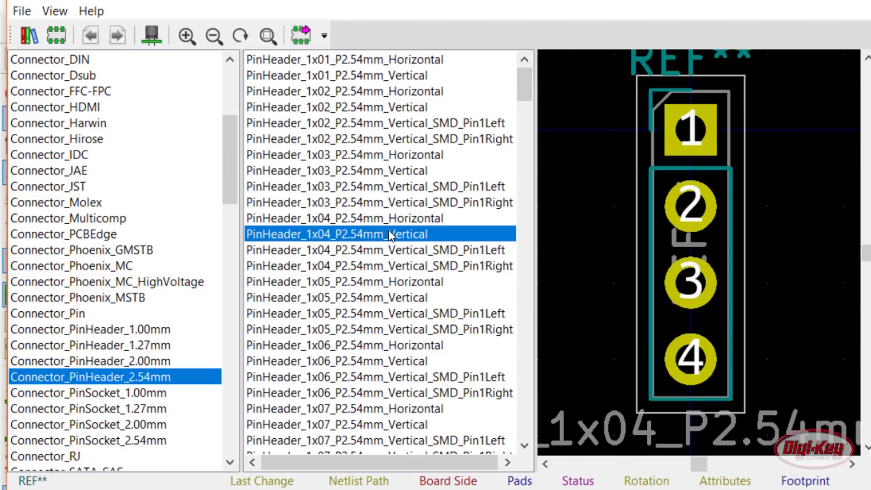
pyautogui.doubleClick(389, 234)
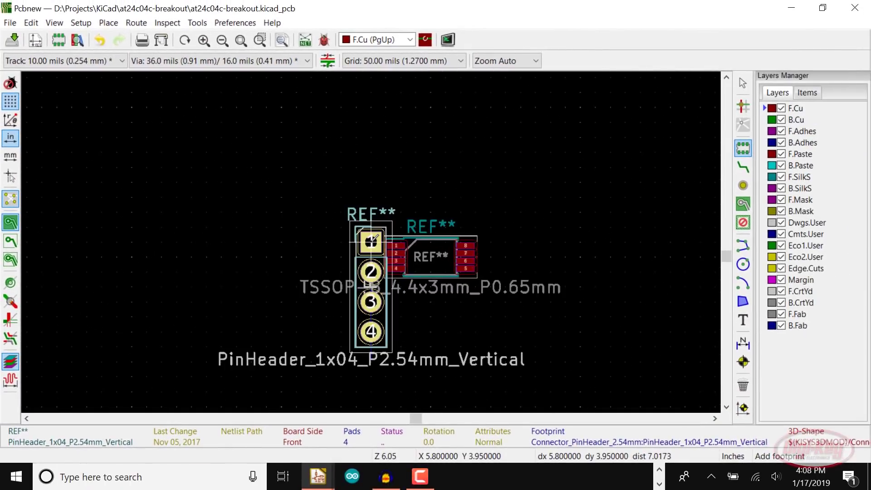
# Place the 1x04 pin headers left and right of the TSSOP-8 chip.
pyautogui.scroll(3, 334, 275)
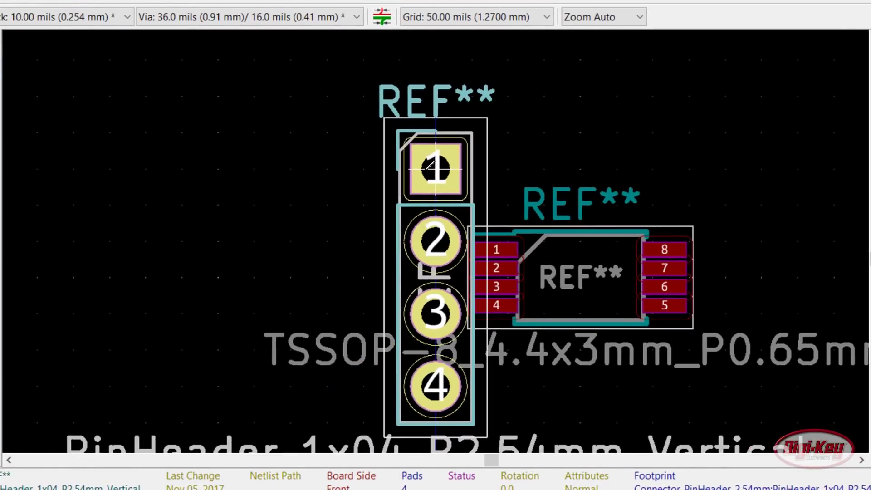
pyautogui.click(400, 169)
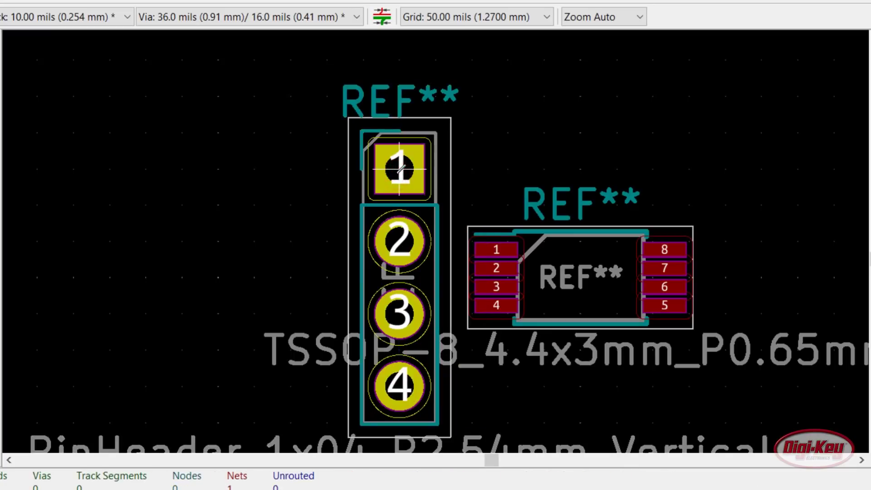
pyautogui.scroll(-2, 373, 169)
pyautogui.click(678, 239)
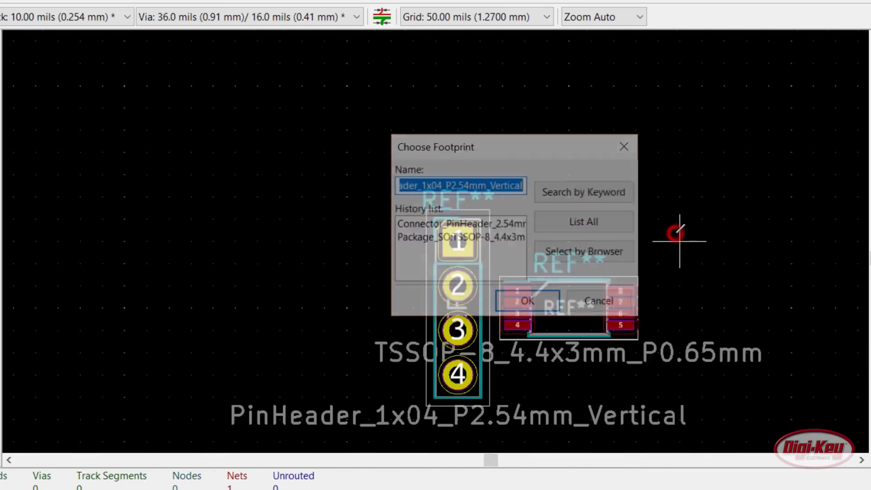
pyautogui.click(514, 310)
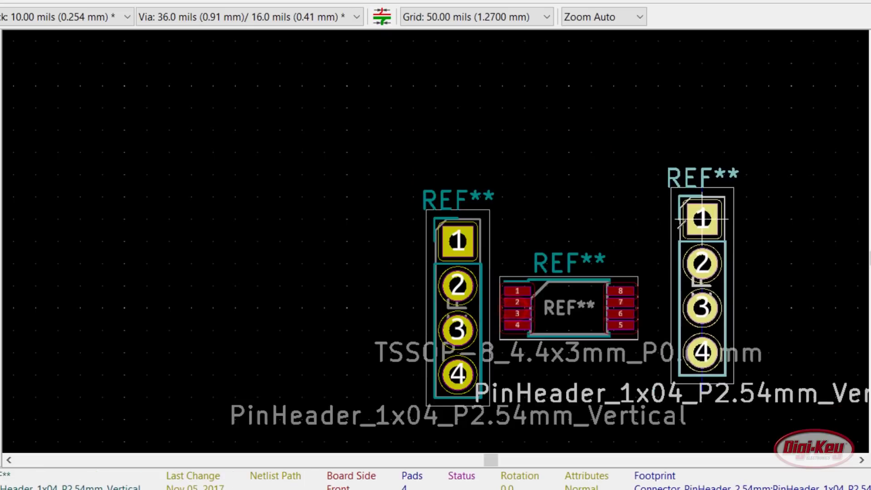
pyautogui.click(673, 231)
pyautogui.keyDown('ctrl'); pyautogui.hscroll(3, 432, 234); pyautogui.keyUp('ctrl')
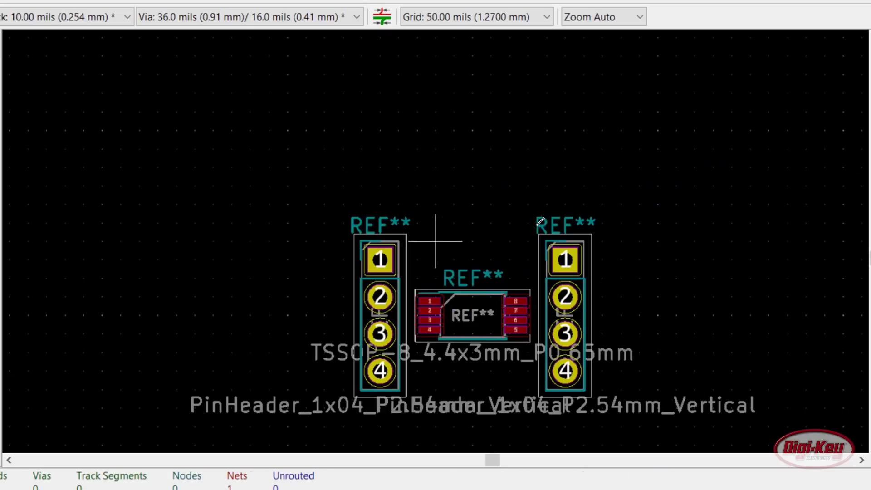
pyautogui.scroll(1, 368, 241)
pyautogui.scroll(1, 431, 237)
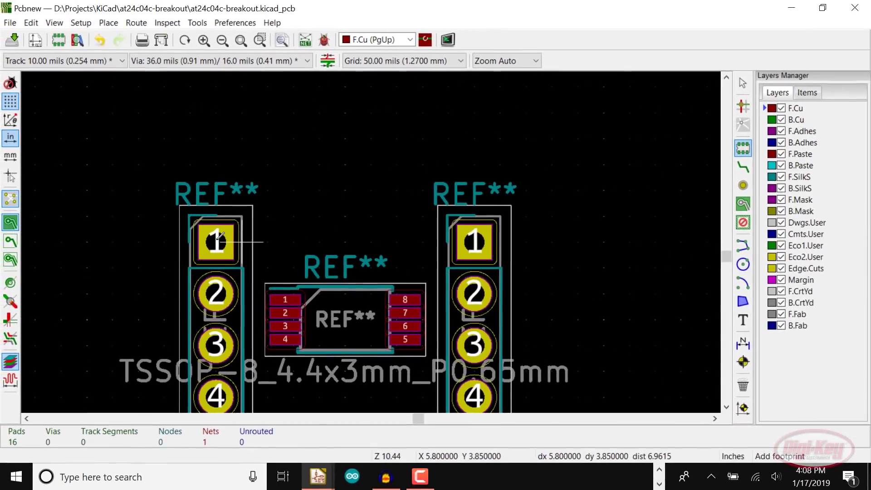
# Measure the 0.5000 in spacing between the headers' pin 1, then cancel the dimension.
pyautogui.click(744, 343)
pyautogui.click(217, 241)
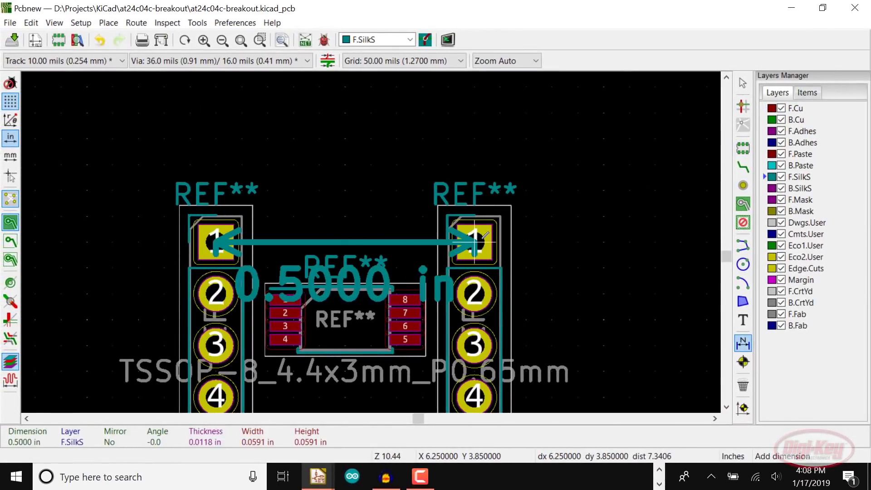
pyautogui.click(475, 241)
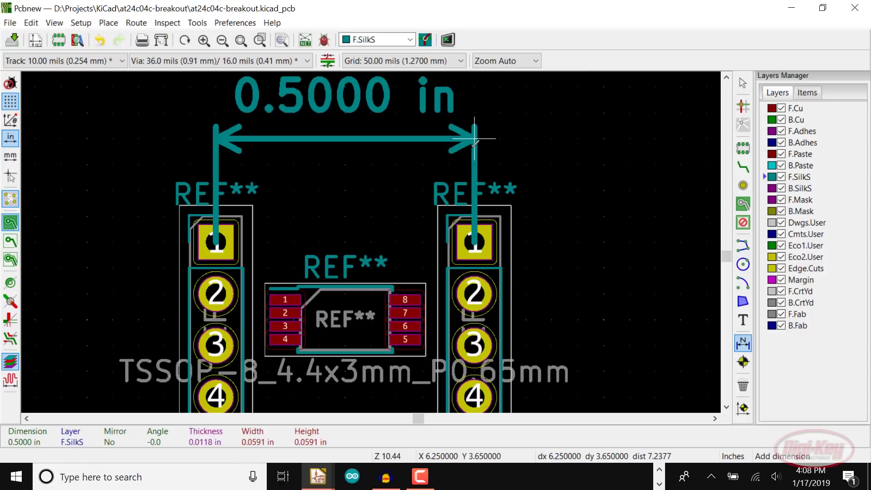
pyautogui.press('Escape')
pyautogui.scroll(-1, 357, 344)
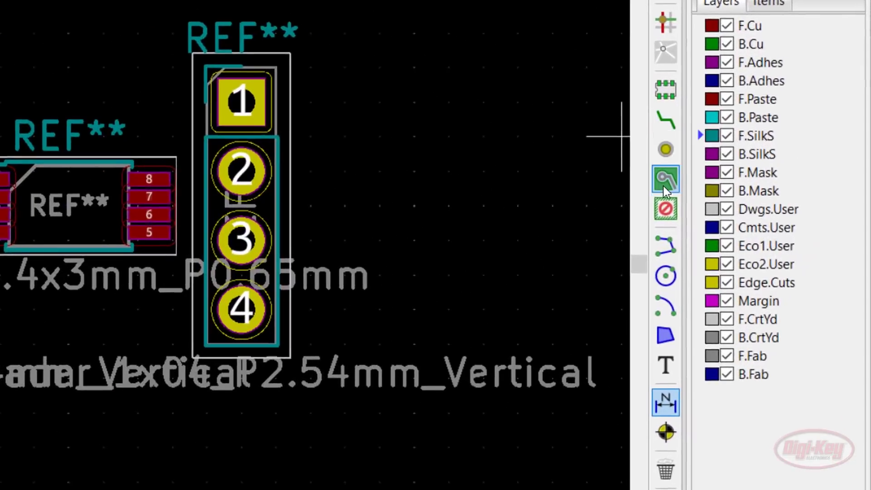
# Draw a closed rectangular Edge.Cuts outline around both headers and the chip.
pyautogui.click(744, 246)
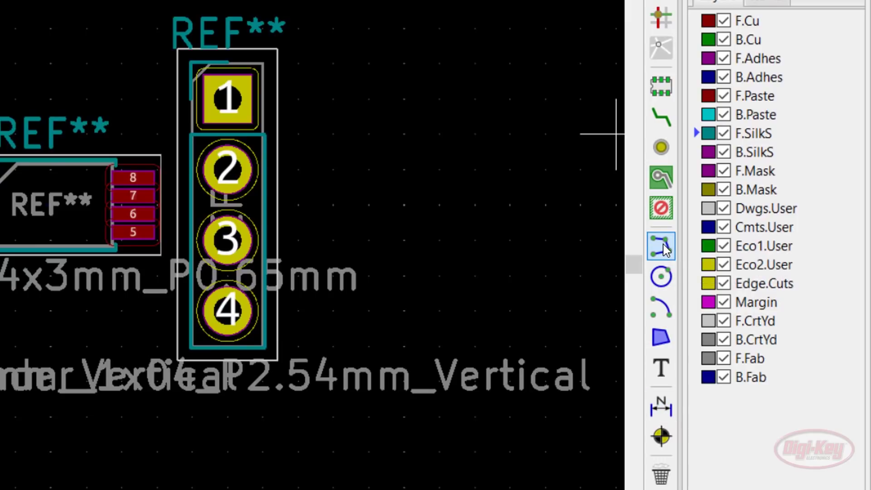
pyautogui.click(790, 284)
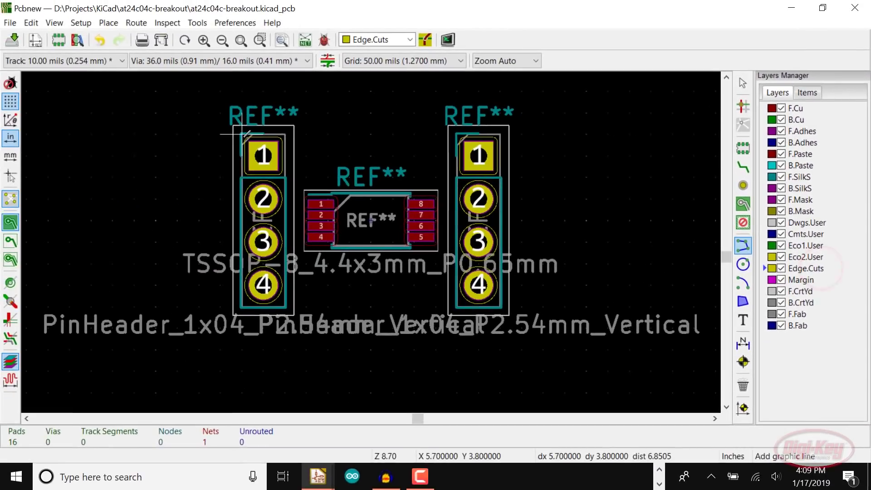
pyautogui.click(243, 134)
pyautogui.click(500, 134)
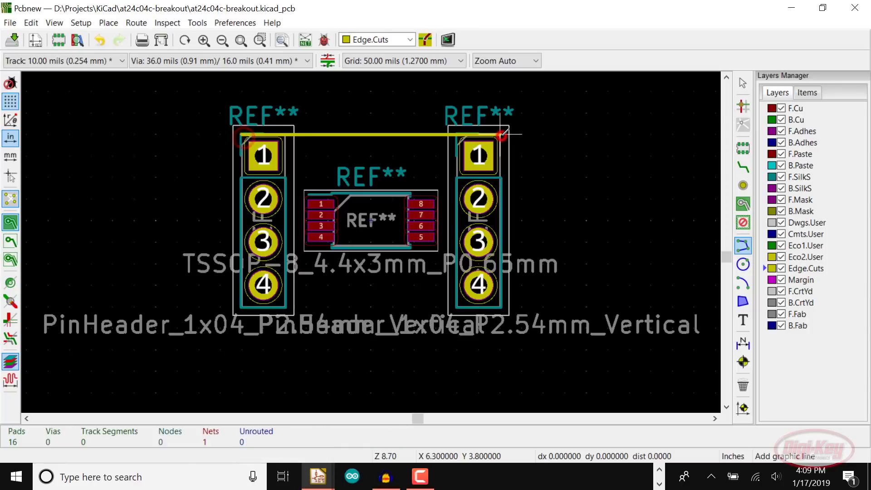
pyautogui.click(500, 306)
pyautogui.click(243, 305)
pyautogui.doubleClick(243, 134)
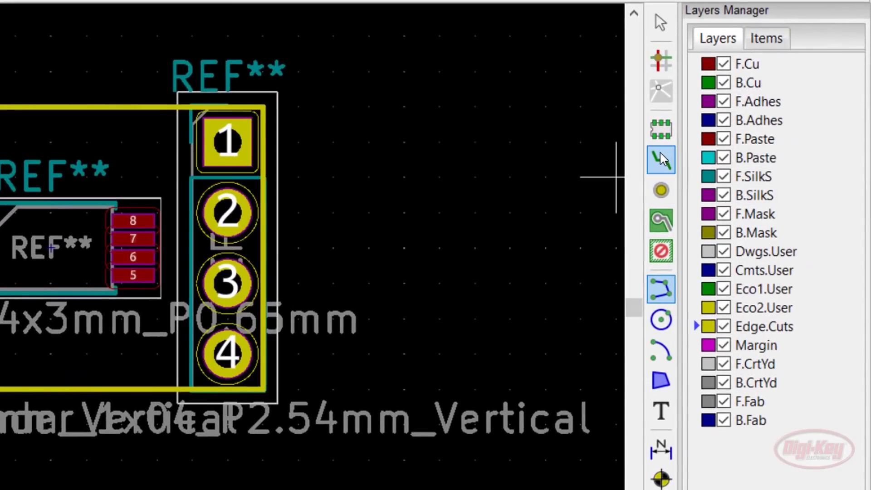
pyautogui.click(742, 167)
# On F.Cu, route tracks joining chip pads 1–4 to left header pins 1–4.
pyautogui.click(744, 64)
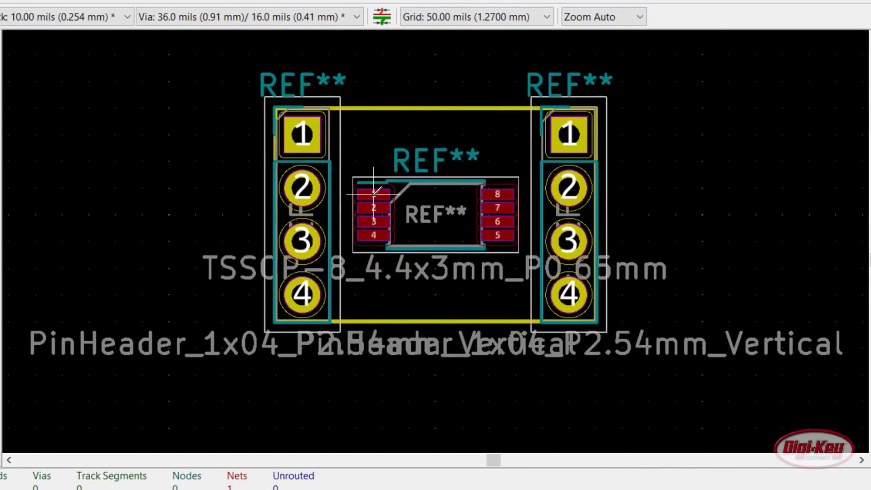
pyautogui.click(78, 213)
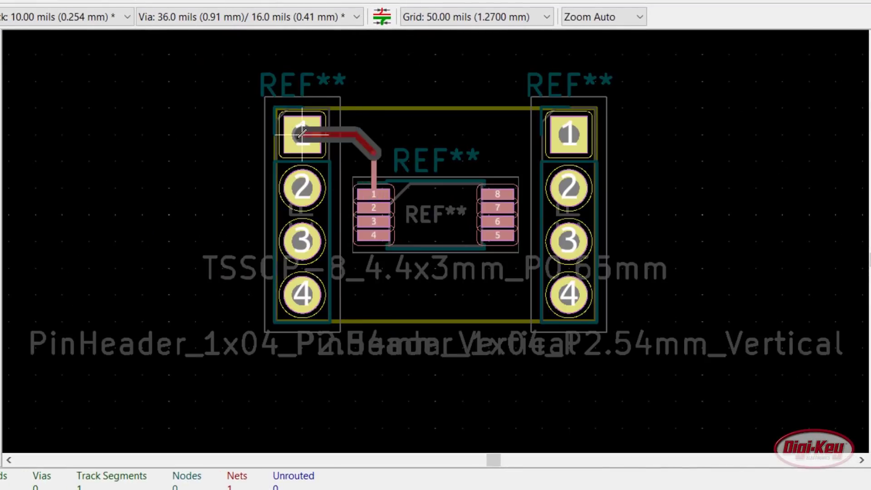
pyautogui.click(5, 140)
pyautogui.click(77, 247)
pyautogui.click(308, 294)
pyautogui.click(374, 208)
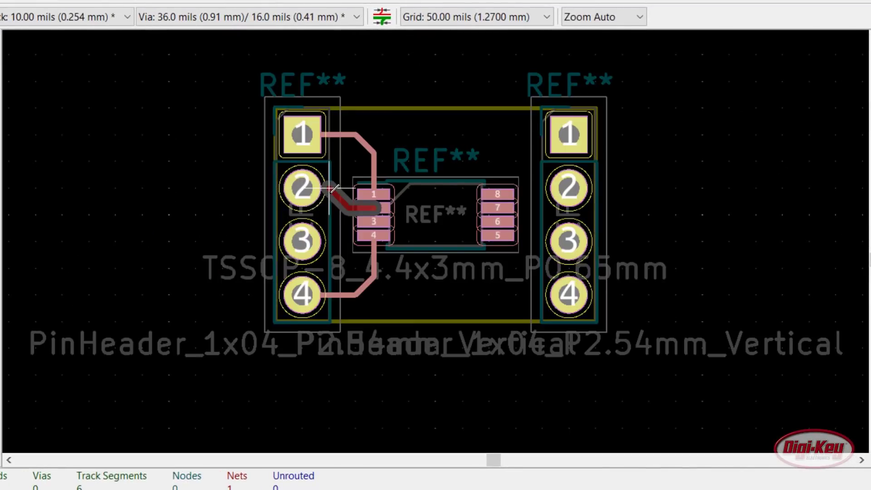
pyautogui.click(308, 188)
pyautogui.click(373, 221)
# Route tracks joining chip pads 8–5 to right header pins 1–4.
pyautogui.click(308, 241)
pyautogui.click(498, 194)
pyautogui.click(562, 134)
pyautogui.click(497, 235)
pyautogui.click(562, 294)
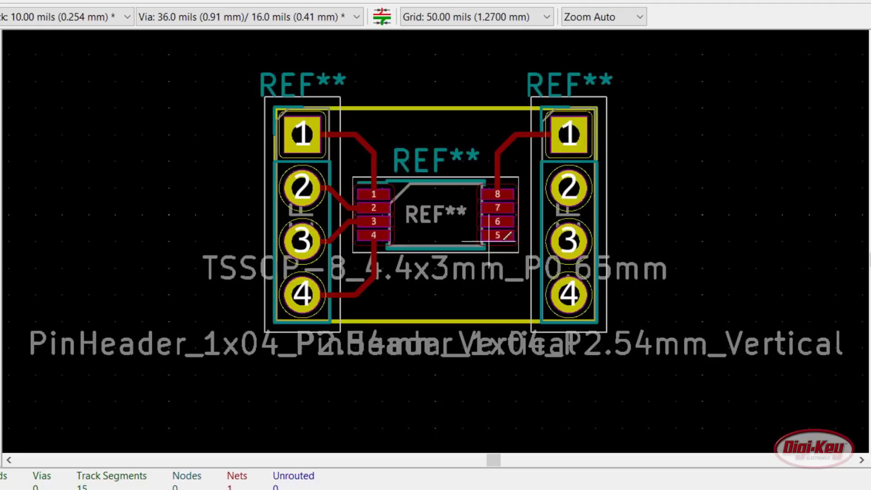
pyautogui.click(498, 207)
pyautogui.click(569, 187)
pyautogui.click(498, 221)
pyautogui.click(569, 240)
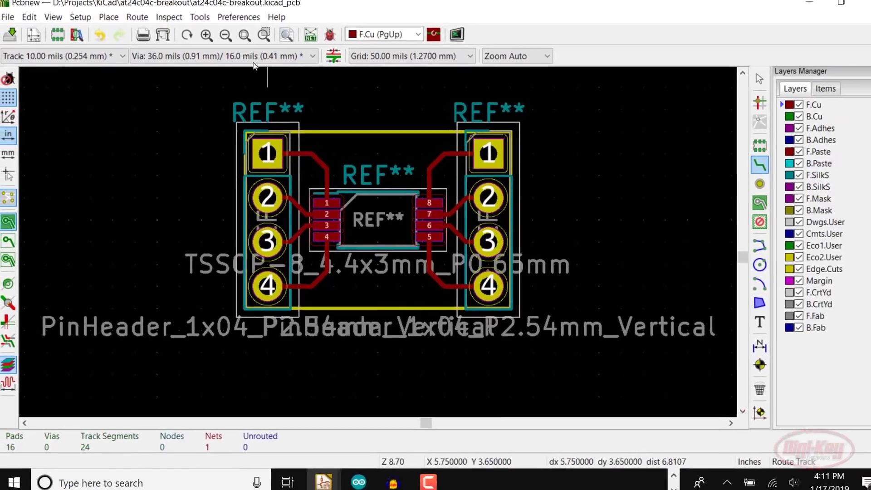
# Run DRC on the routed board (22 pad-near-pad markers, no unconnected items) and delete all markers.
pyautogui.click(197, 23)
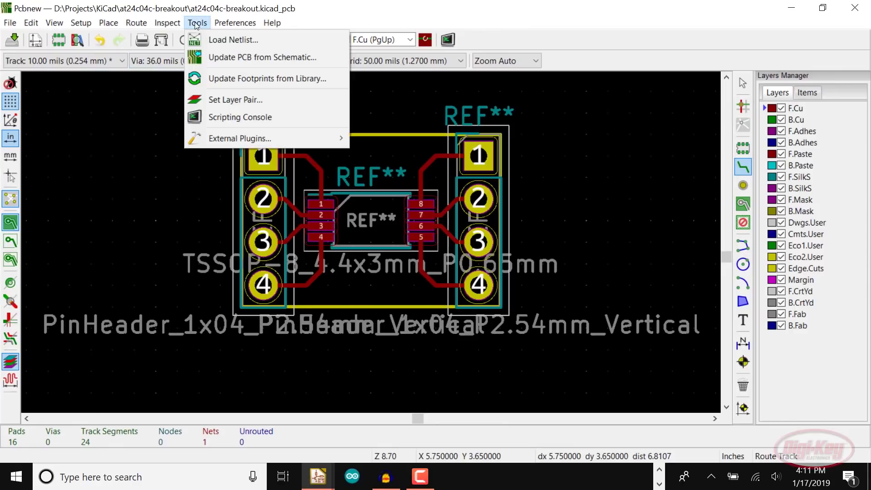
pyautogui.click(213, 78)
pyautogui.click(607, 137)
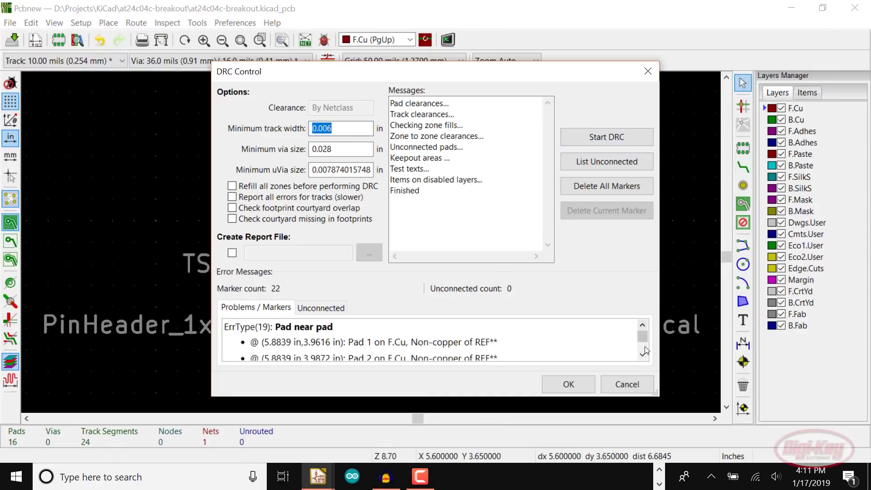
pyautogui.scroll(-5, 629, 337)
pyautogui.scroll(5, 630, 338)
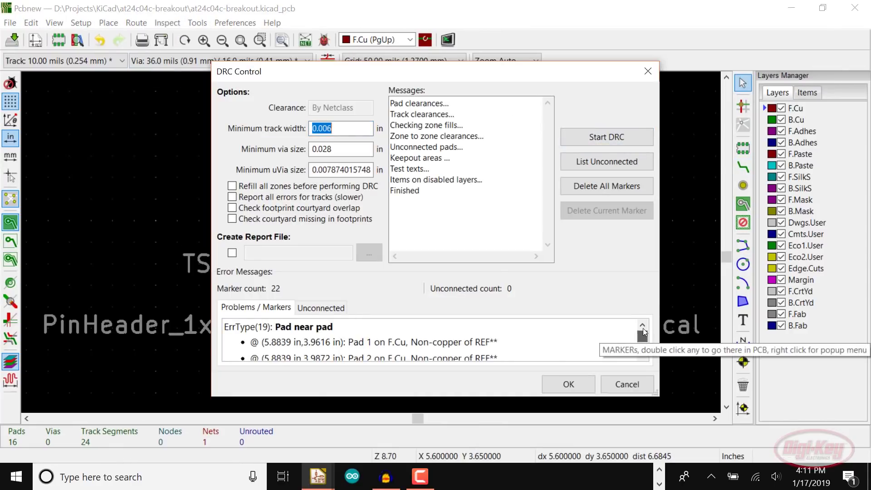
pyautogui.click(591, 187)
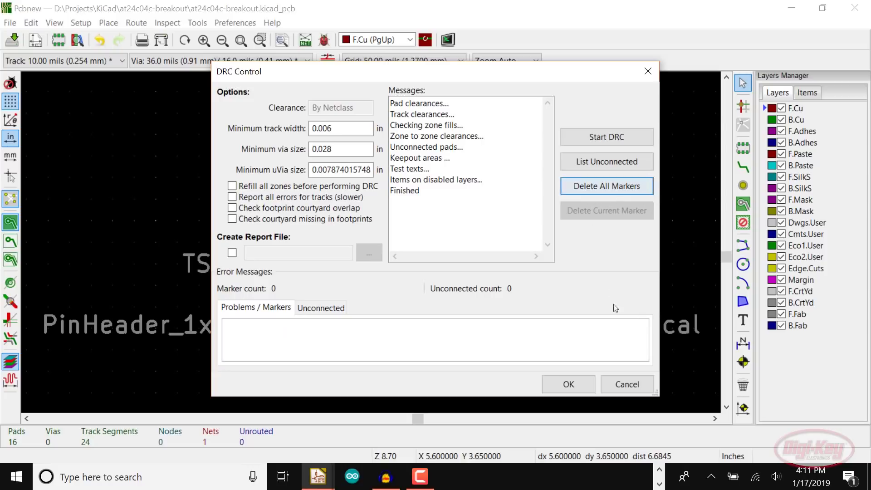
pyautogui.click(581, 382)
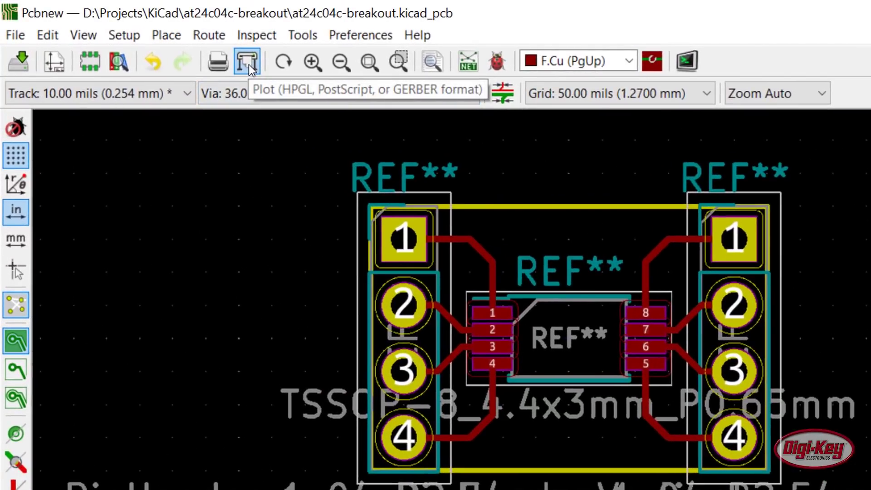
# Set the Gerber plot output directory to a new 'gerbers' folder, stored as a relative path.
pyautogui.click(249, 65)
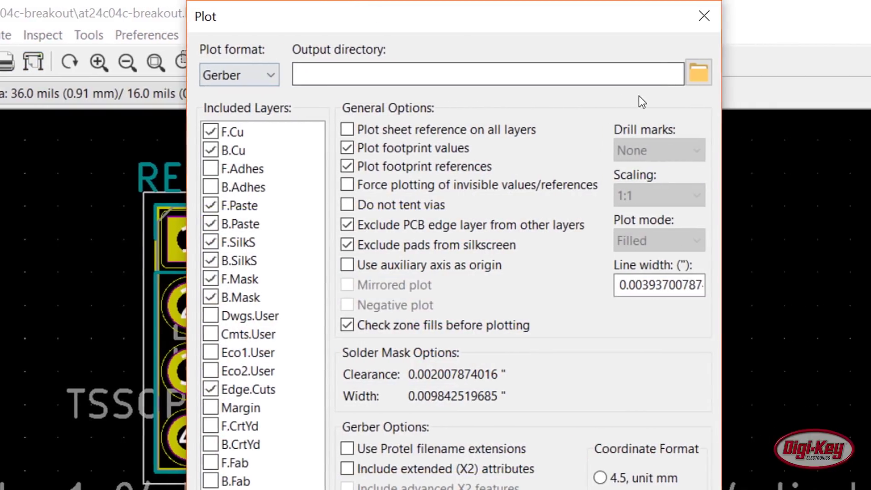
pyautogui.click(699, 73)
pyautogui.rightClick(287, 171)
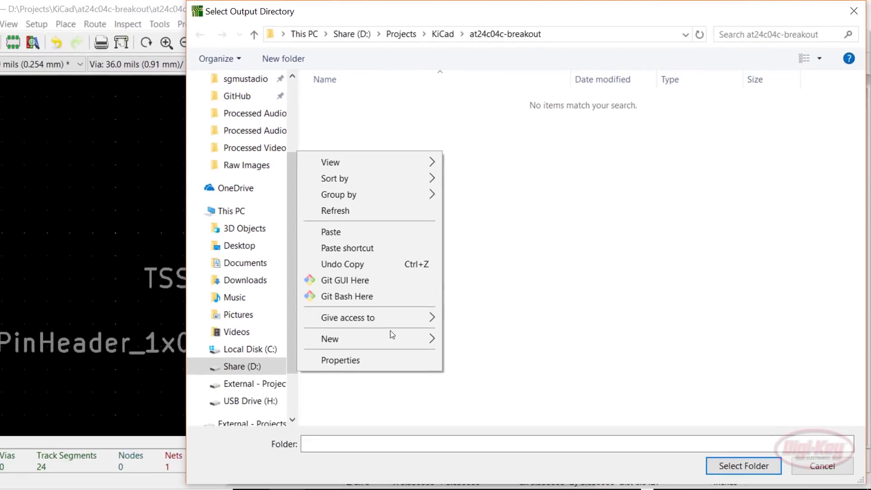
pyautogui.moveTo(391, 334)
pyautogui.click(483, 339)
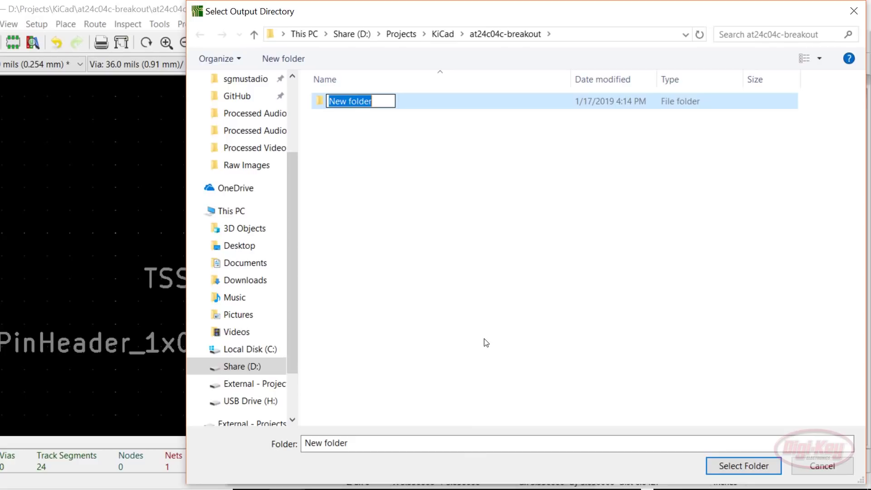
pyautogui.write('gerbers')
pyautogui.click(383, 148)
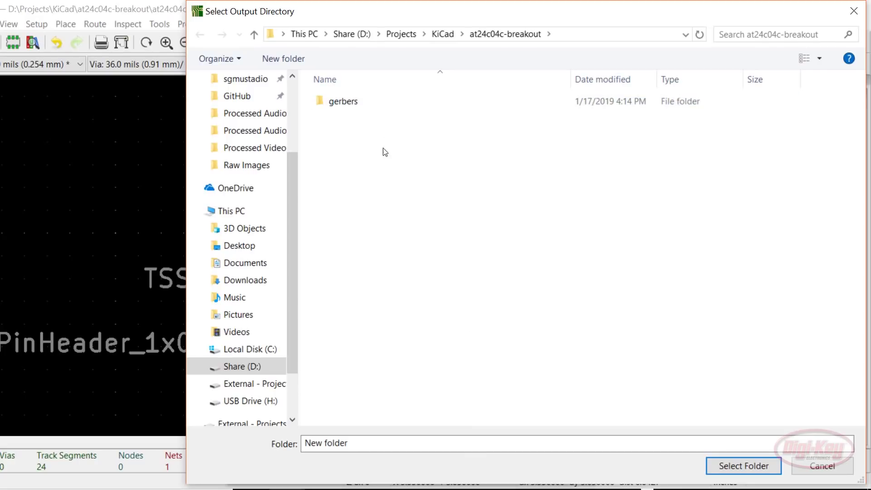
pyautogui.click(391, 106)
pyautogui.click(743, 466)
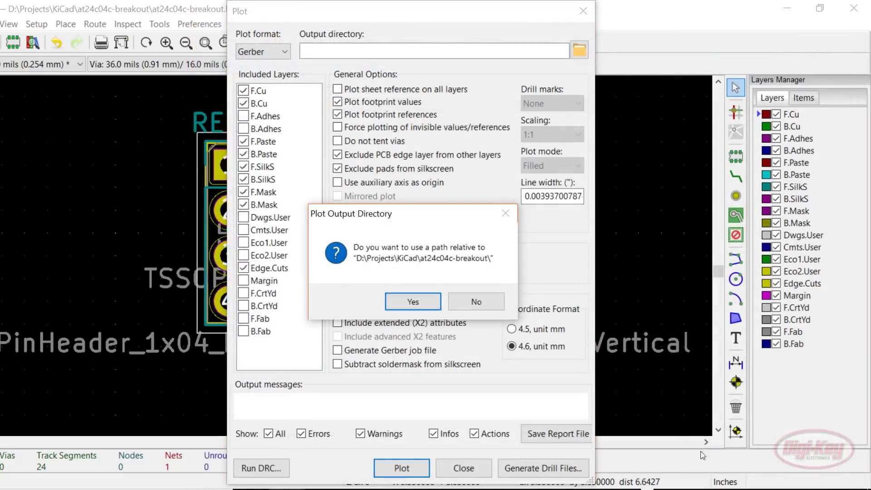
pyautogui.click(424, 308)
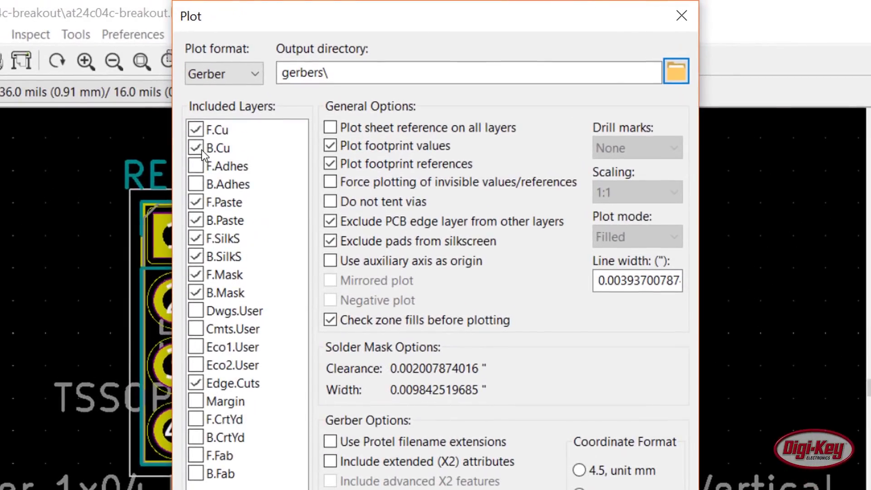
# Plot only F.Cu and Edge.Cuts by excluding B.Cu and F.Mask, and turn off footprint values.
pyautogui.click(243, 104)
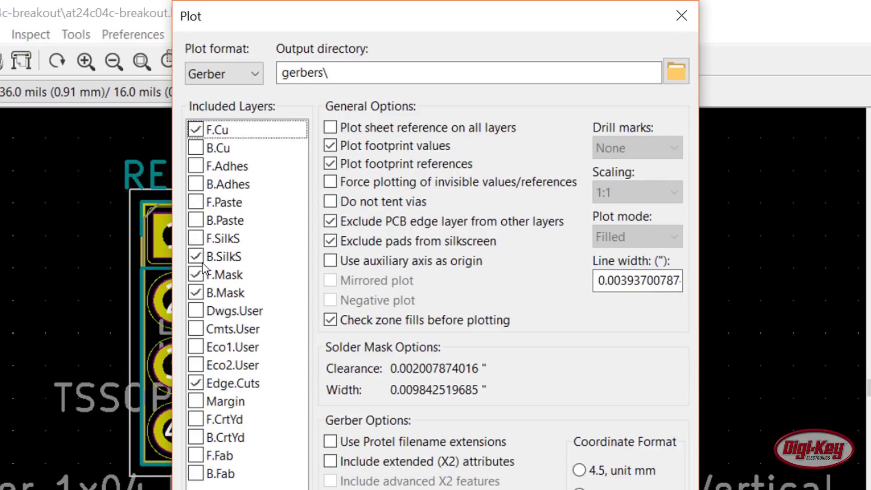
pyautogui.click(197, 275)
pyautogui.click(331, 146)
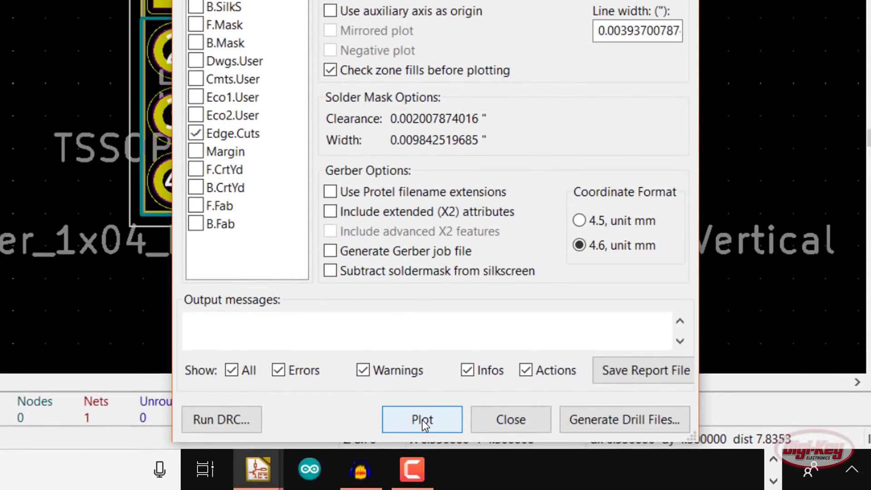
# Generate the drill files into the gerbers folder and close the drill and plot dialogs.
pyautogui.click(576, 425)
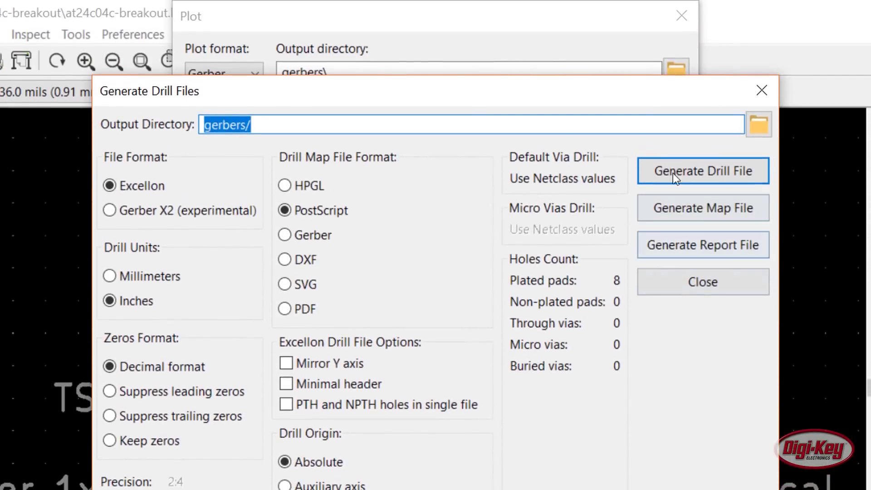
pyautogui.click(672, 164)
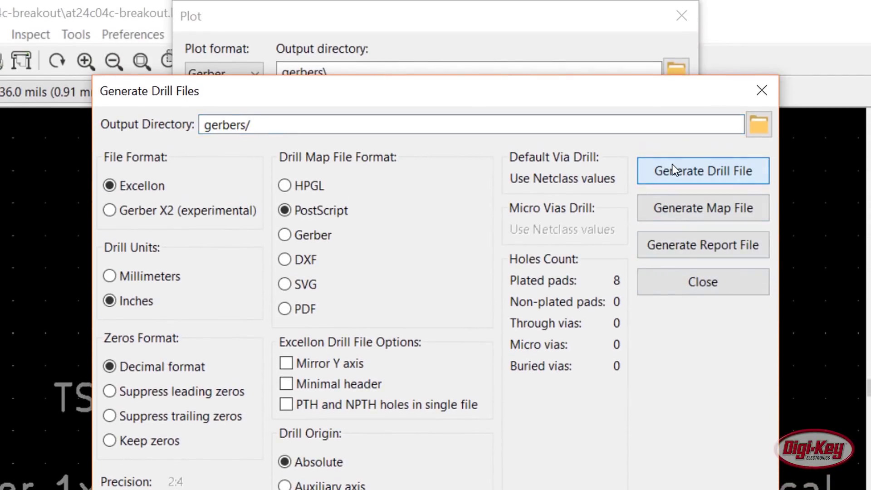
pyautogui.click(690, 284)
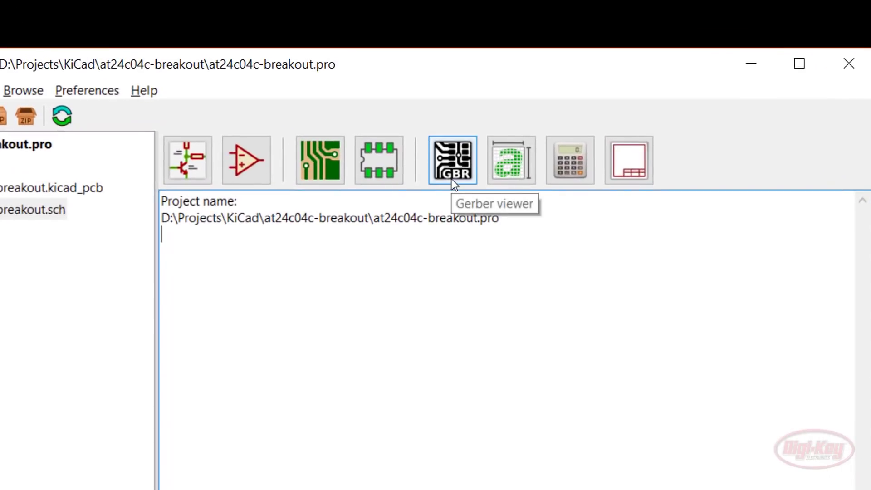
# Load the PTH Excellon drill file from the gerbers folder into a maximized GerbView.
pyautogui.click(452, 180)
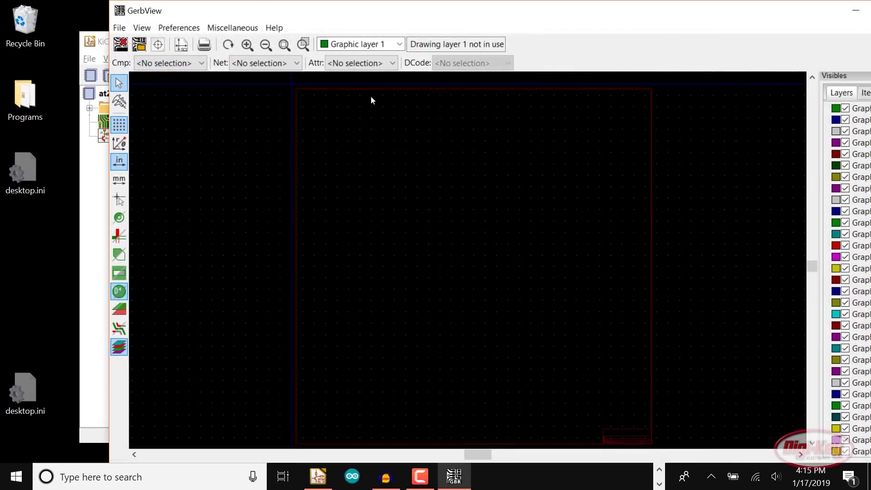
pyautogui.doubleClick(201, 12)
pyautogui.click(10, 23)
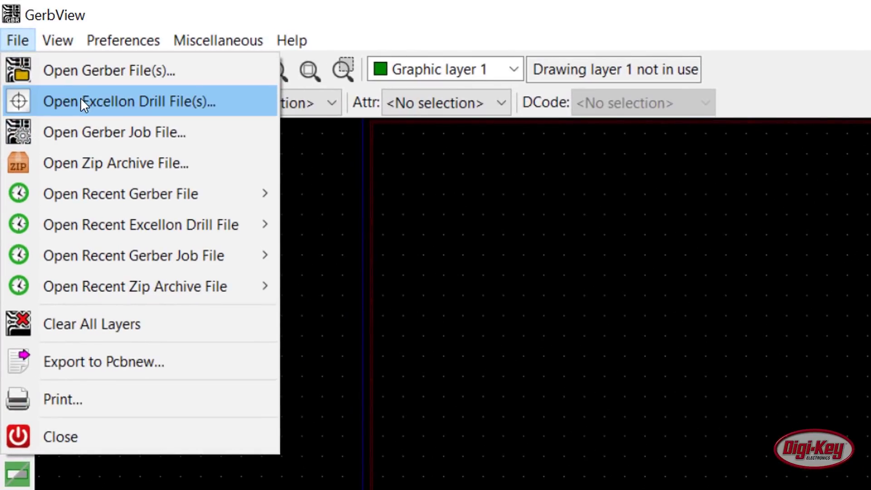
pyautogui.click(81, 102)
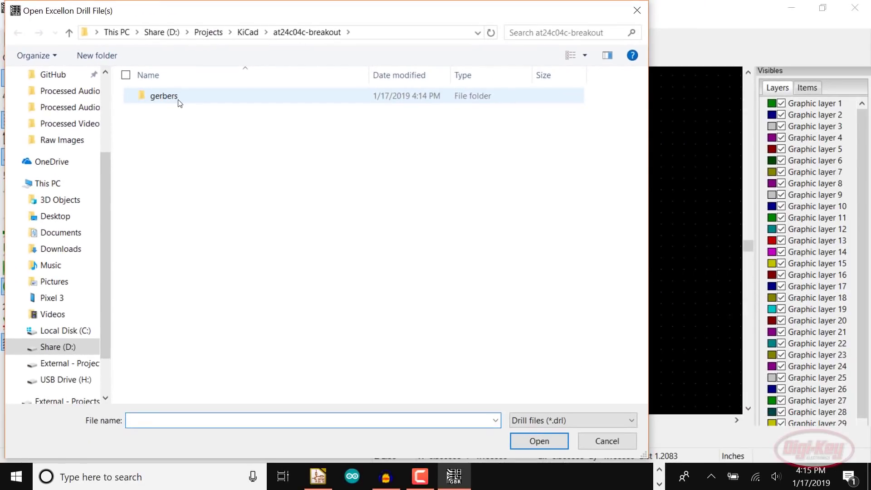
pyautogui.doubleClick(179, 101)
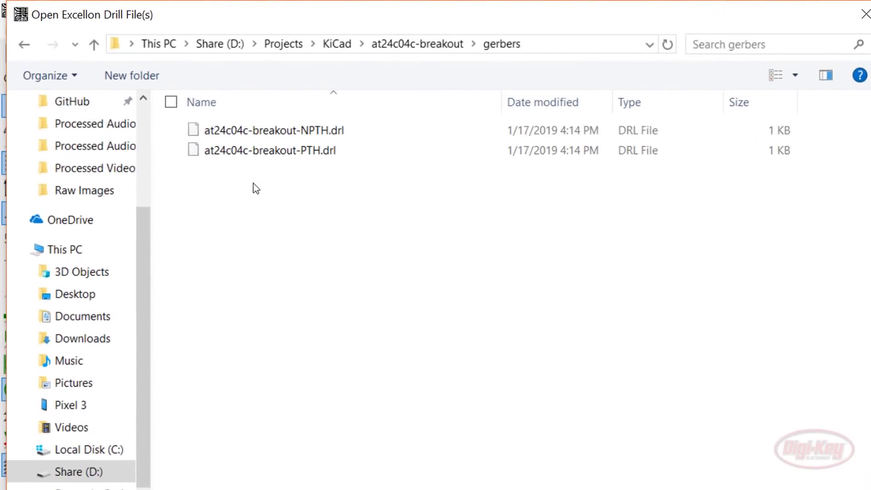
pyautogui.click(278, 154)
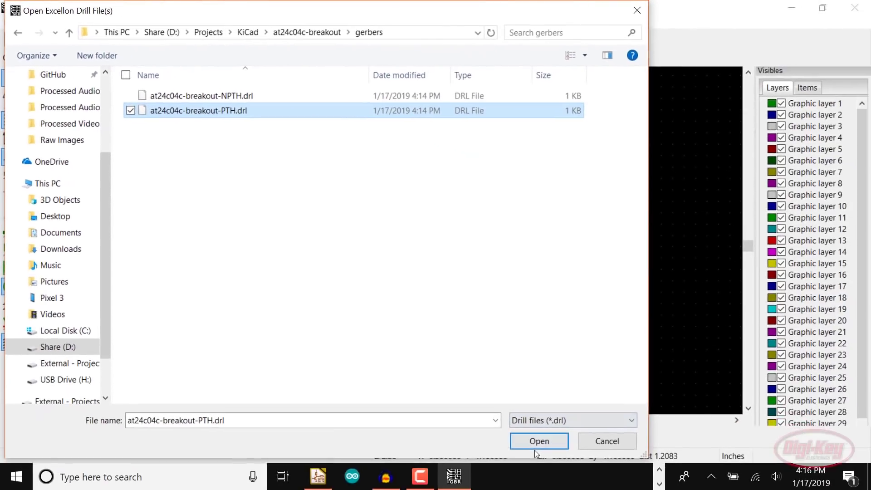
pyautogui.click(534, 443)
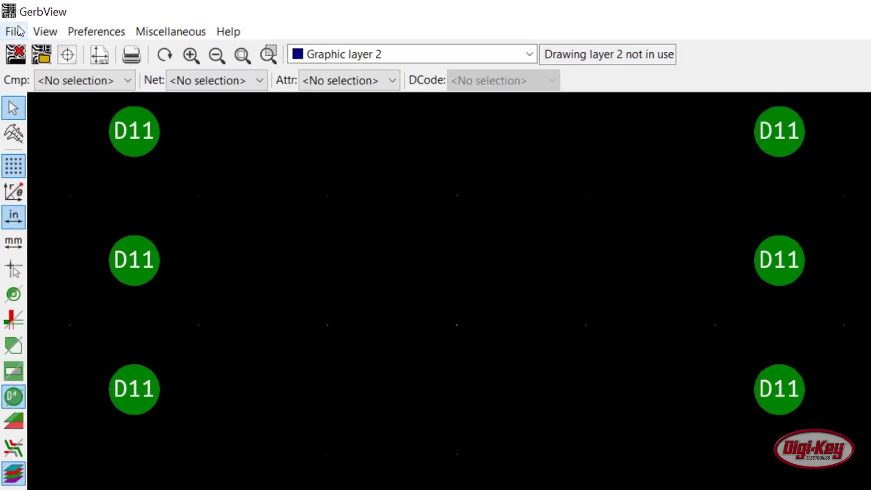
# Overlay the Edge.Cuts outline and F.Cu copper Gerbers, then close GerbView.
pyautogui.click(20, 30)
pyautogui.click(49, 78)
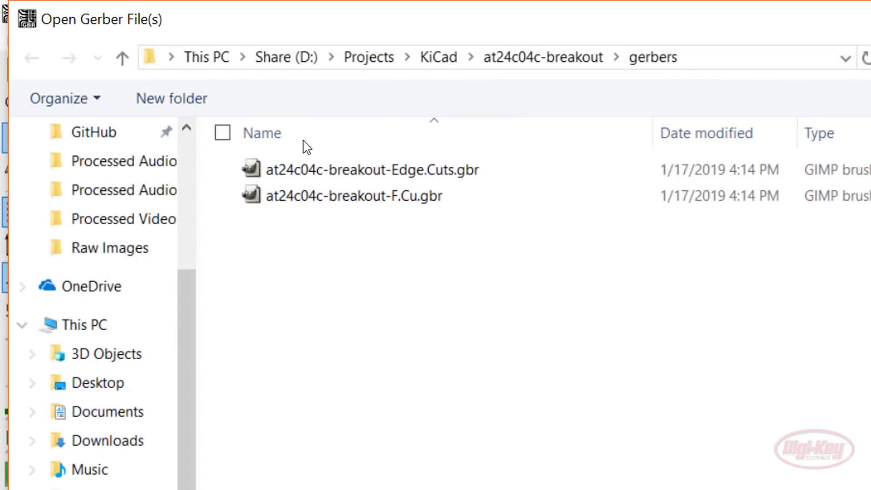
pyautogui.doubleClick(454, 171)
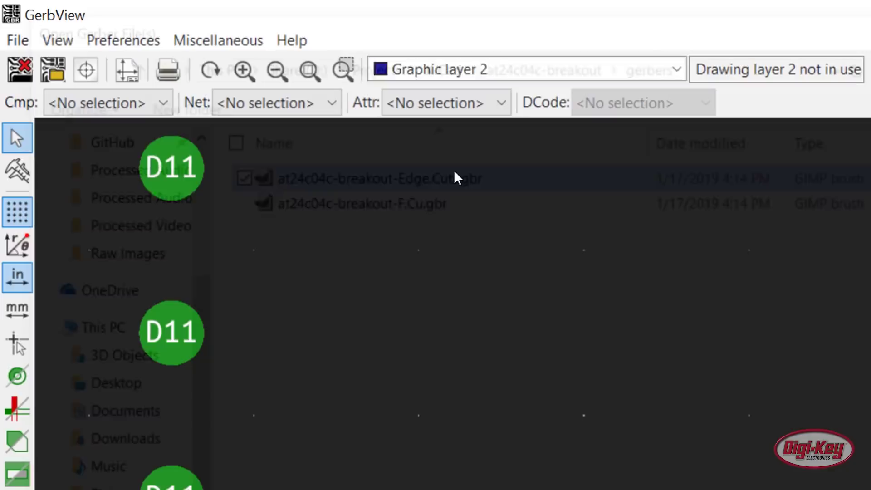
pyautogui.click(17, 41)
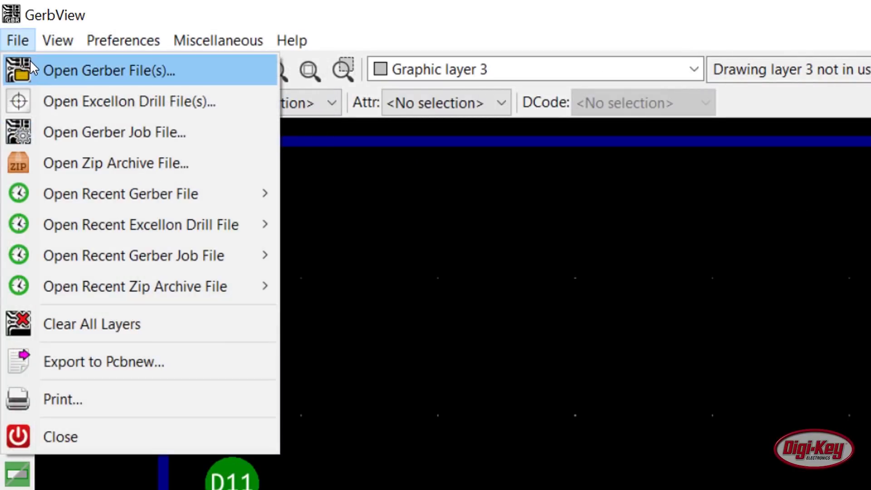
pyautogui.click(29, 68)
pyautogui.doubleClick(446, 201)
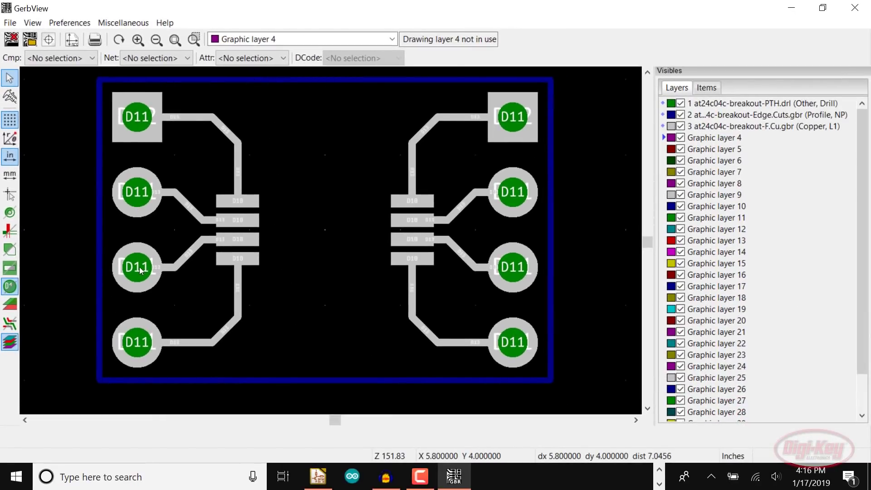
pyautogui.click(855, 7)
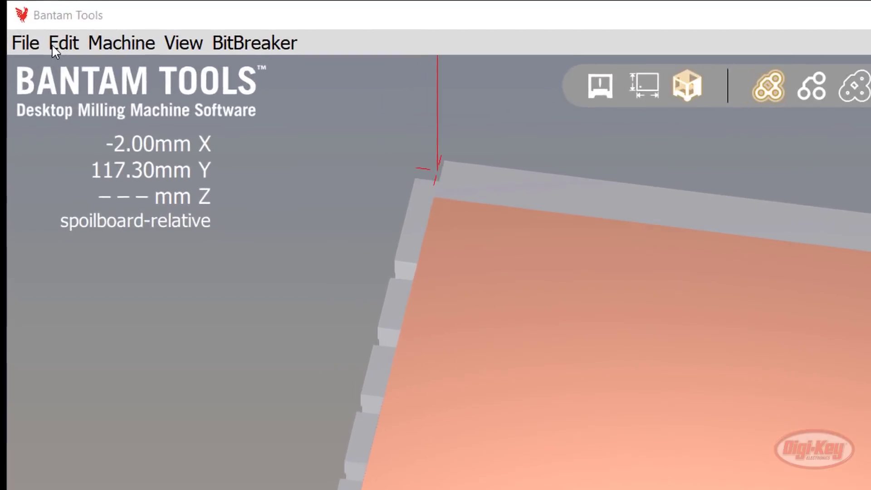
# Open at24c04c-breakout-F.Cu.gbr from the gerbers folder as the top copper layer.
pyautogui.click(15, 26)
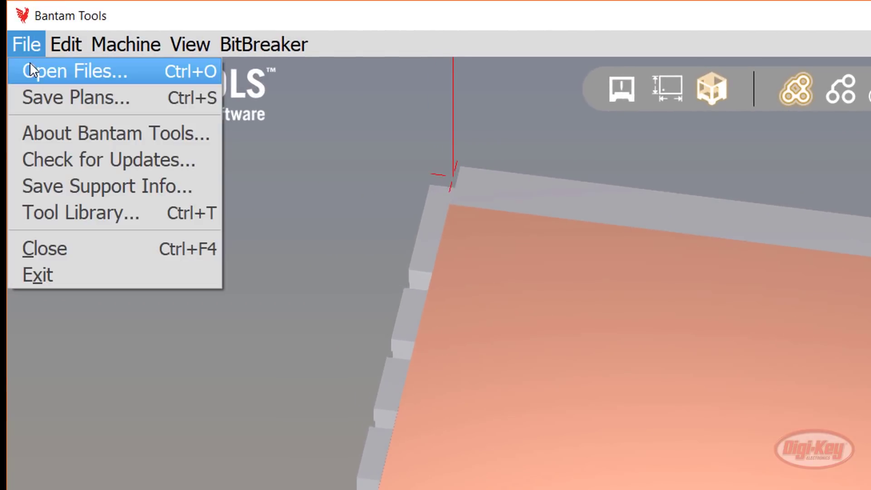
pyautogui.click(29, 63)
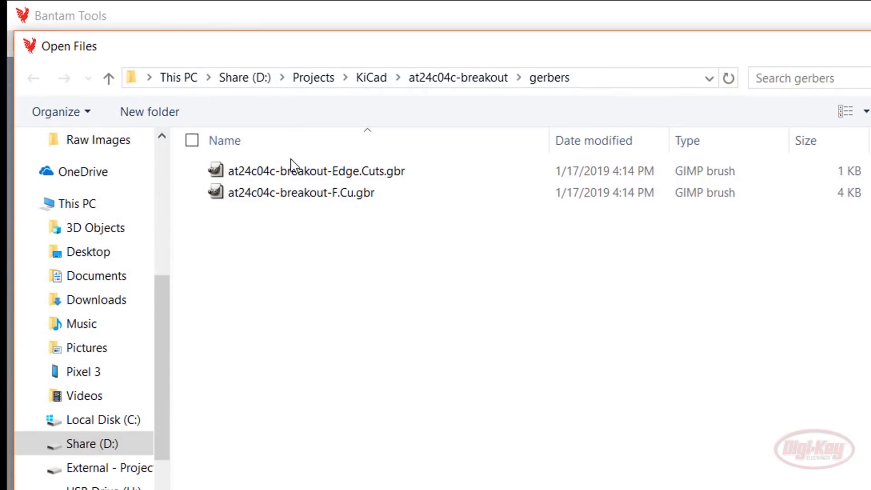
pyautogui.click(352, 196)
pyautogui.click(800, 489)
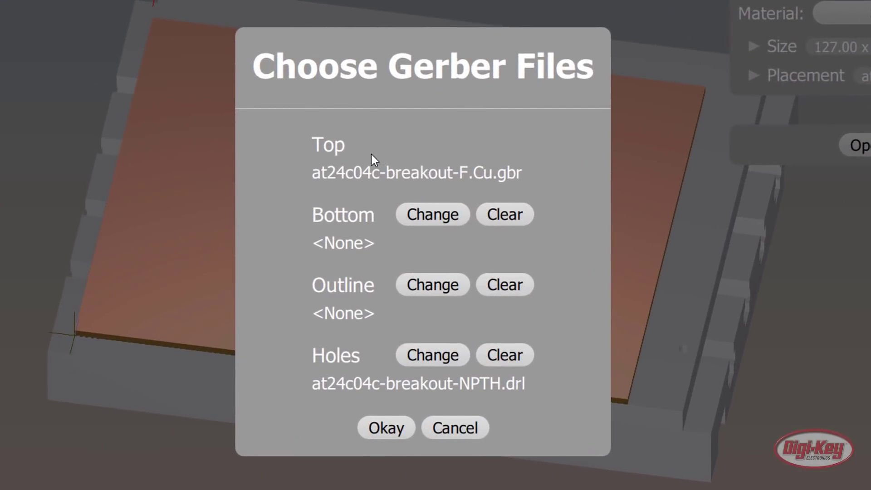
# Assign at24c04c-breakout-Edge.Cuts.gbr as the board outline.
pyautogui.click(421, 285)
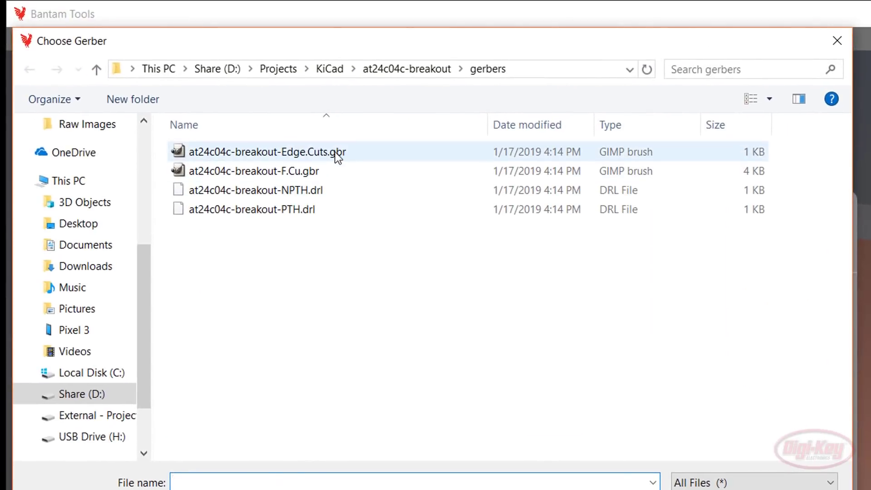
pyautogui.click(135, 23)
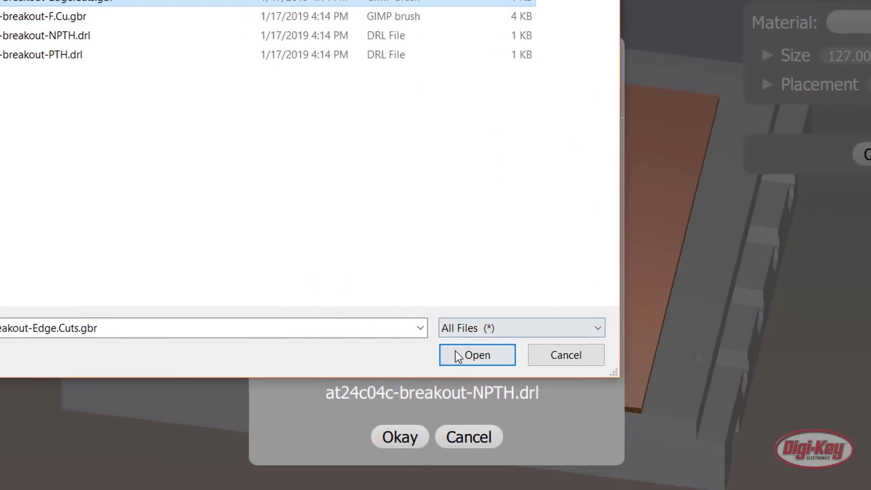
pyautogui.click(459, 356)
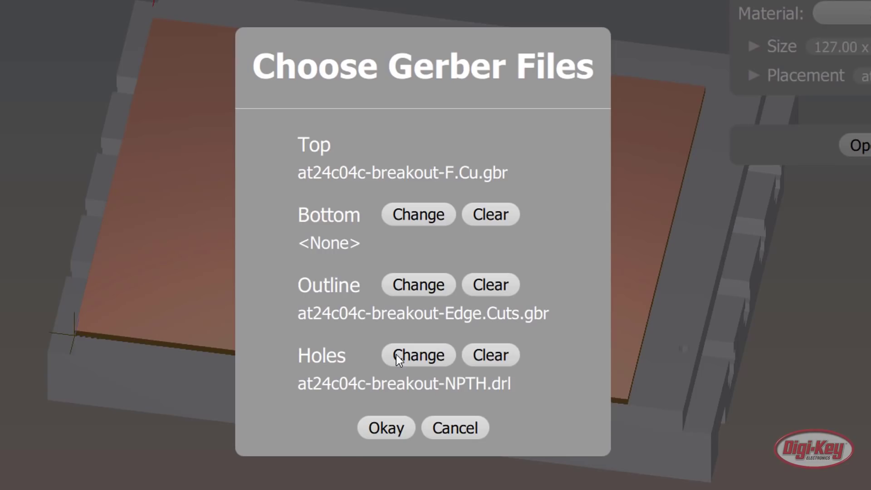
# Select at24c04c-breakout-PTH.drl as the replacement holes file.
pyautogui.click(396, 354)
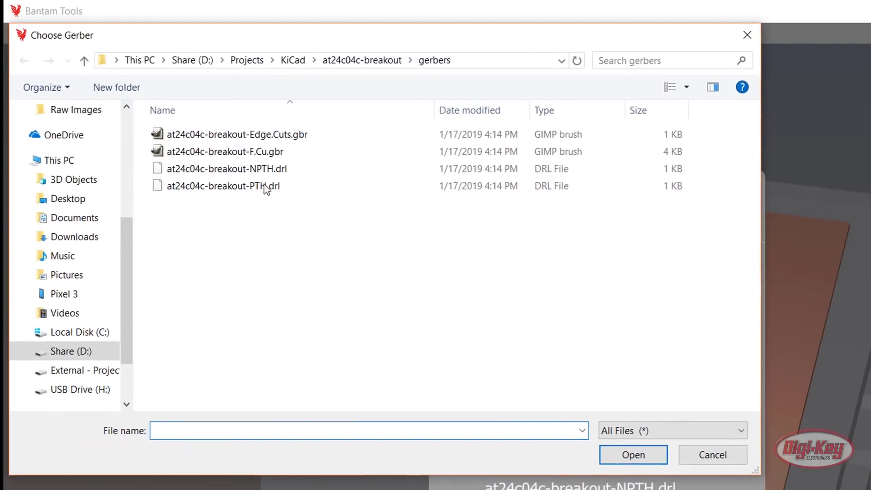
pyautogui.click(245, 170)
pyautogui.click(257, 188)
# Use the PTH drill file for holes and confirm the Gerber assignments, placing the board on stock.
pyautogui.click(614, 453)
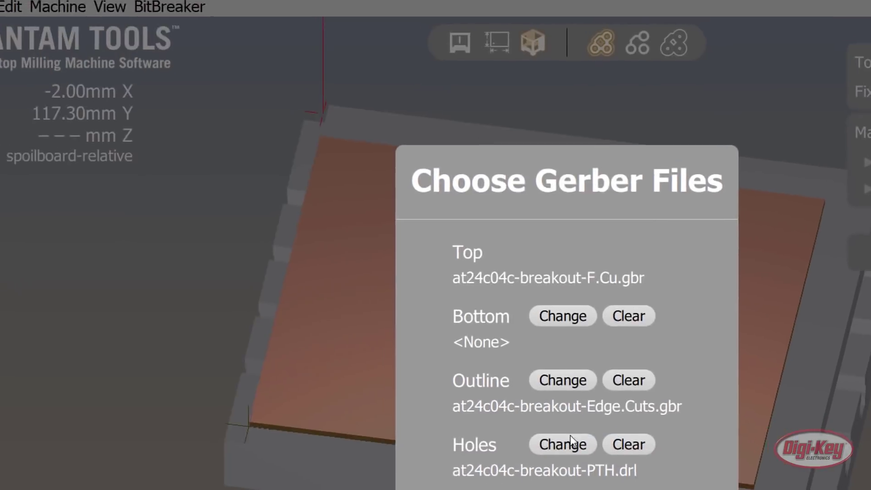
pyautogui.click(402, 435)
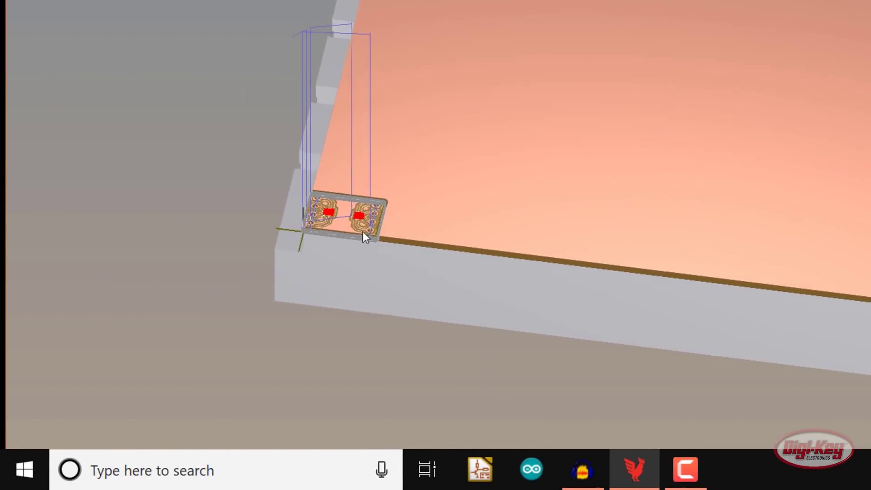
pyautogui.scroll(10, 363, 231)
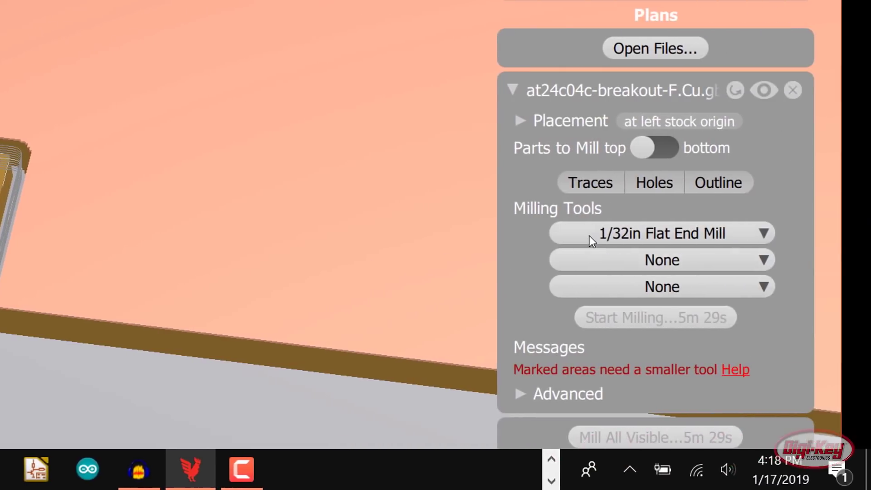
# Set the milling tools to PCB Engraving Bit 0.005" plus a 1/64in Flat End Mill, replacing the 1/32in.
pyautogui.click(589, 237)
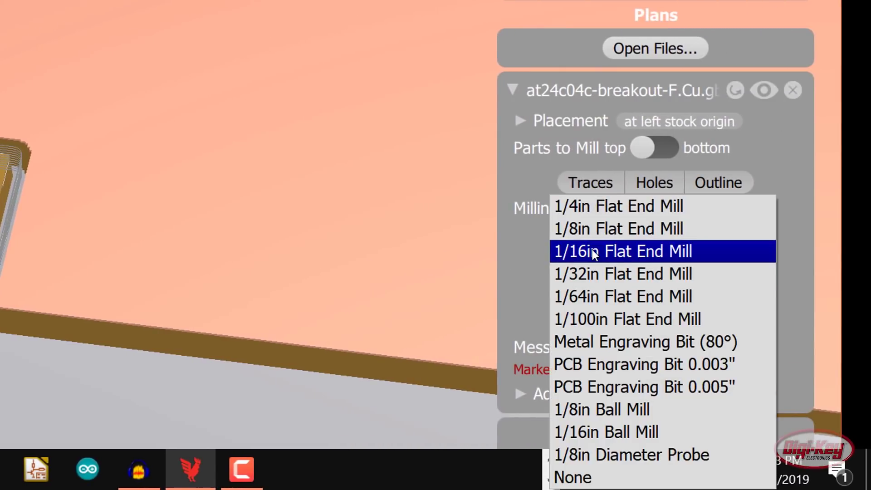
pyautogui.click(689, 395)
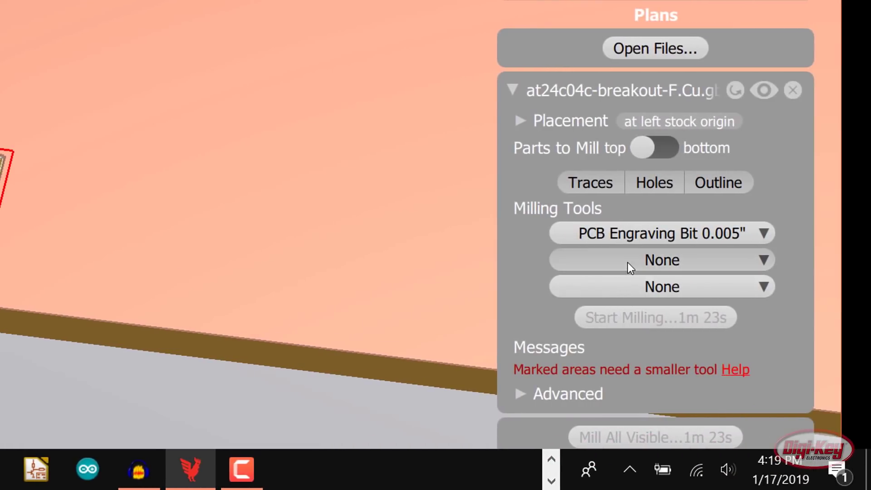
pyautogui.click(627, 261)
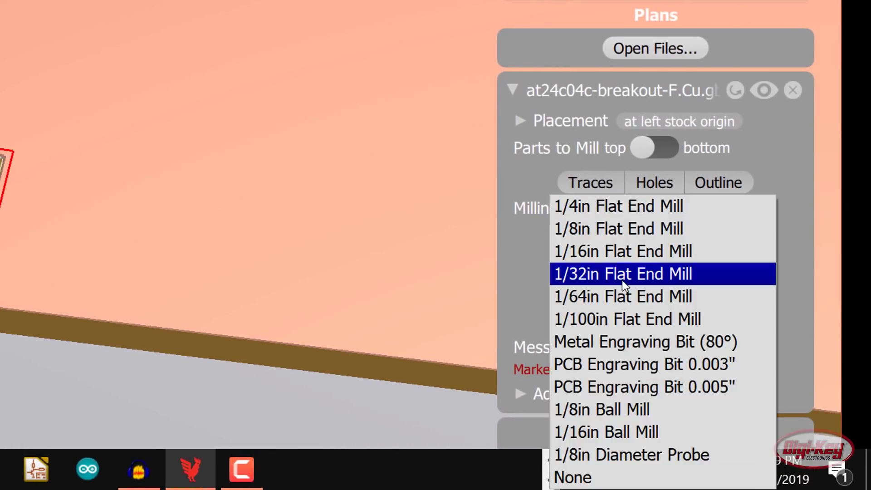
pyautogui.click(621, 279)
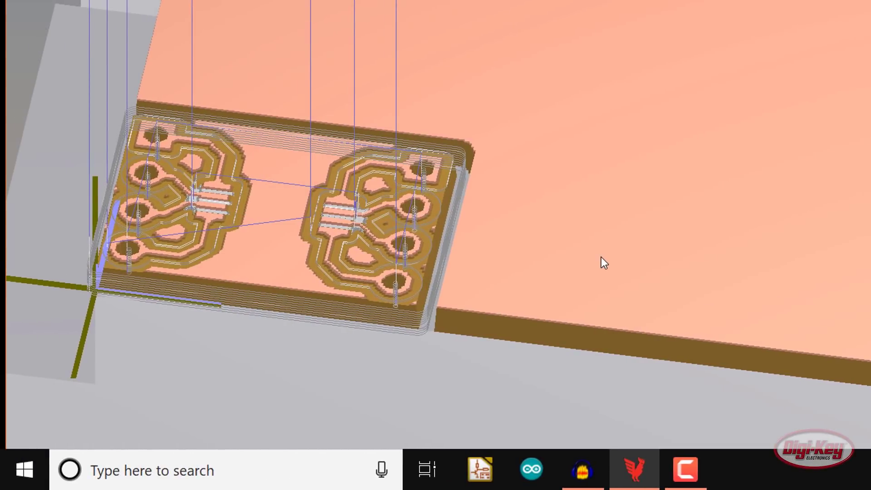
pyautogui.scroll(5, 325, 235)
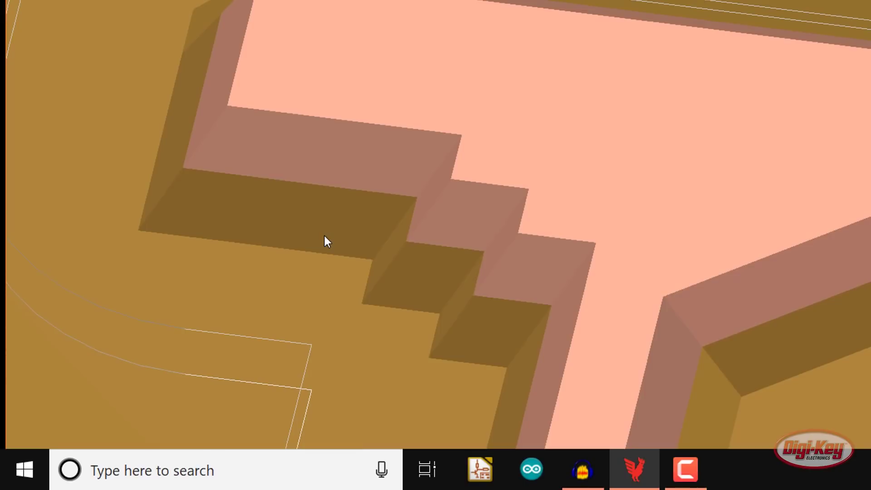
pyautogui.scroll(-3, 325, 235)
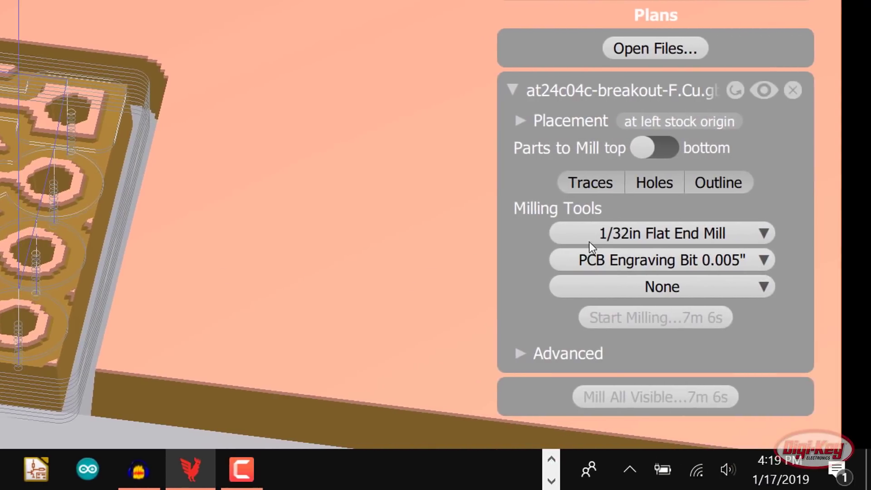
pyautogui.click(589, 233)
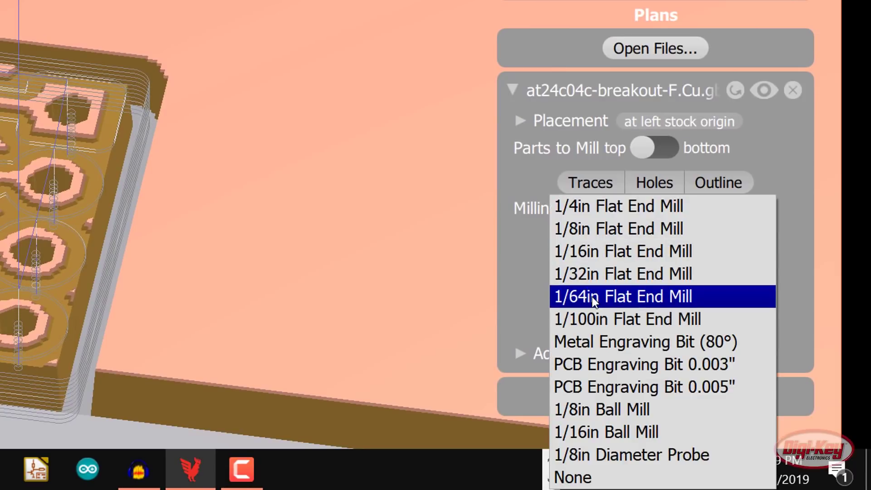
pyautogui.click(592, 297)
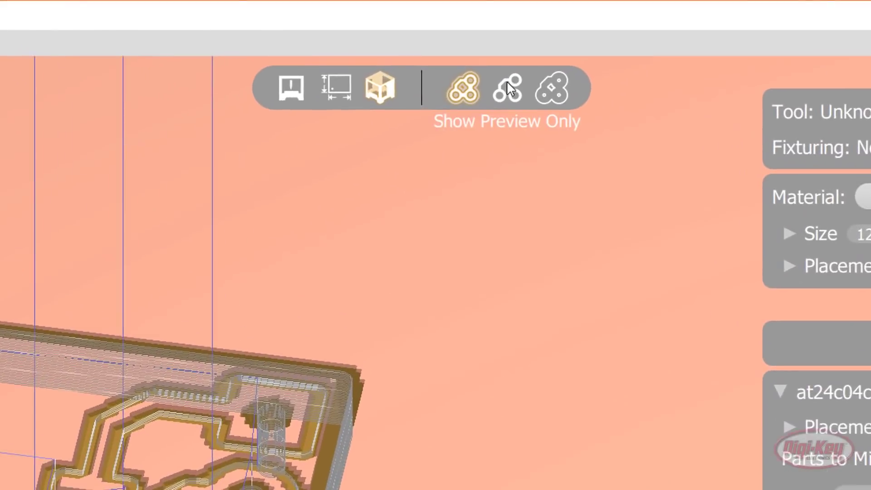
# Switch the view to Show Preview Only, hiding the toolpath lines.
pyautogui.click(509, 84)
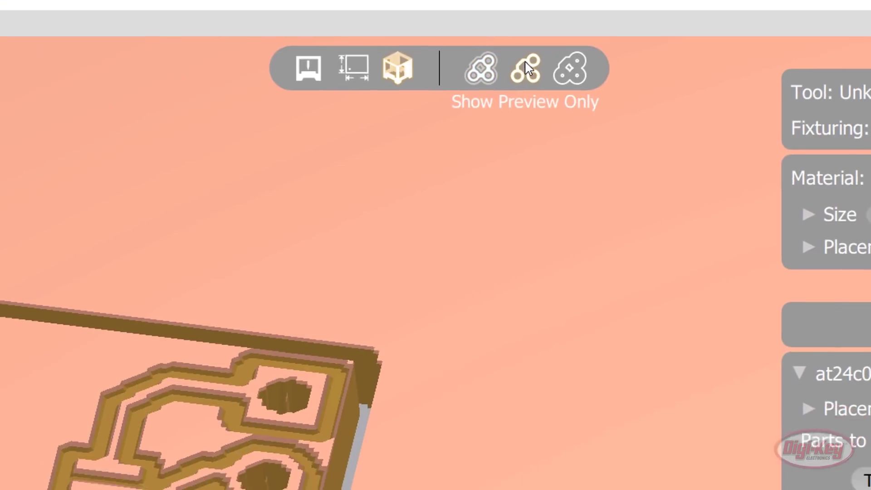